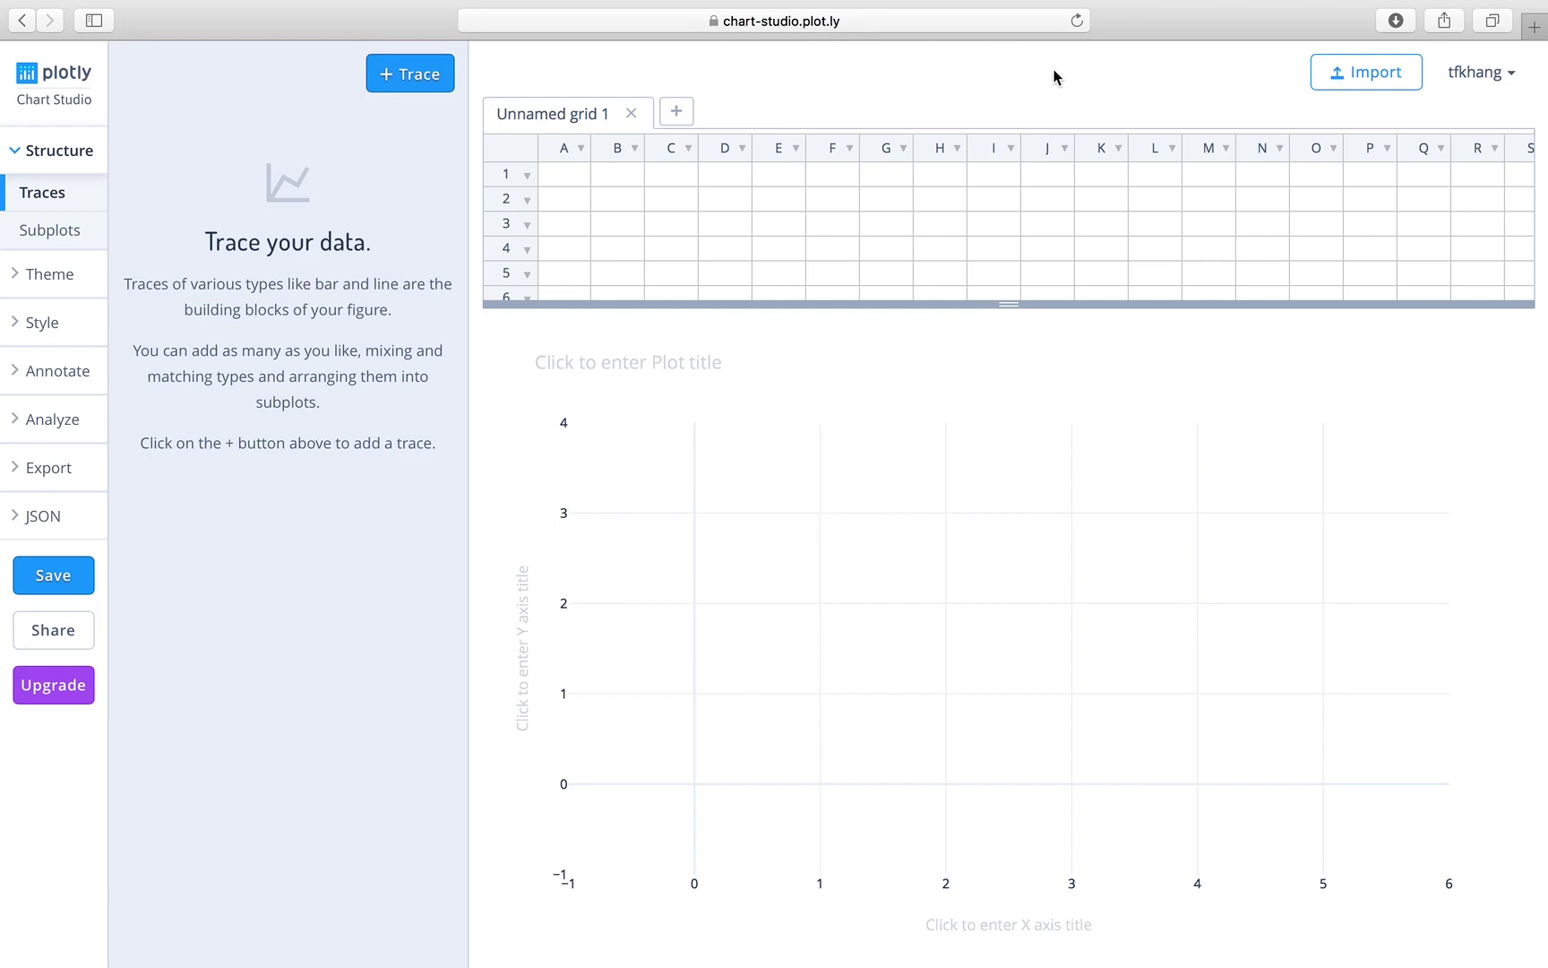
Step: Upload 'email data' from the datasets folder and enlarge the grid to show all eight rows
left_click(1377, 87)
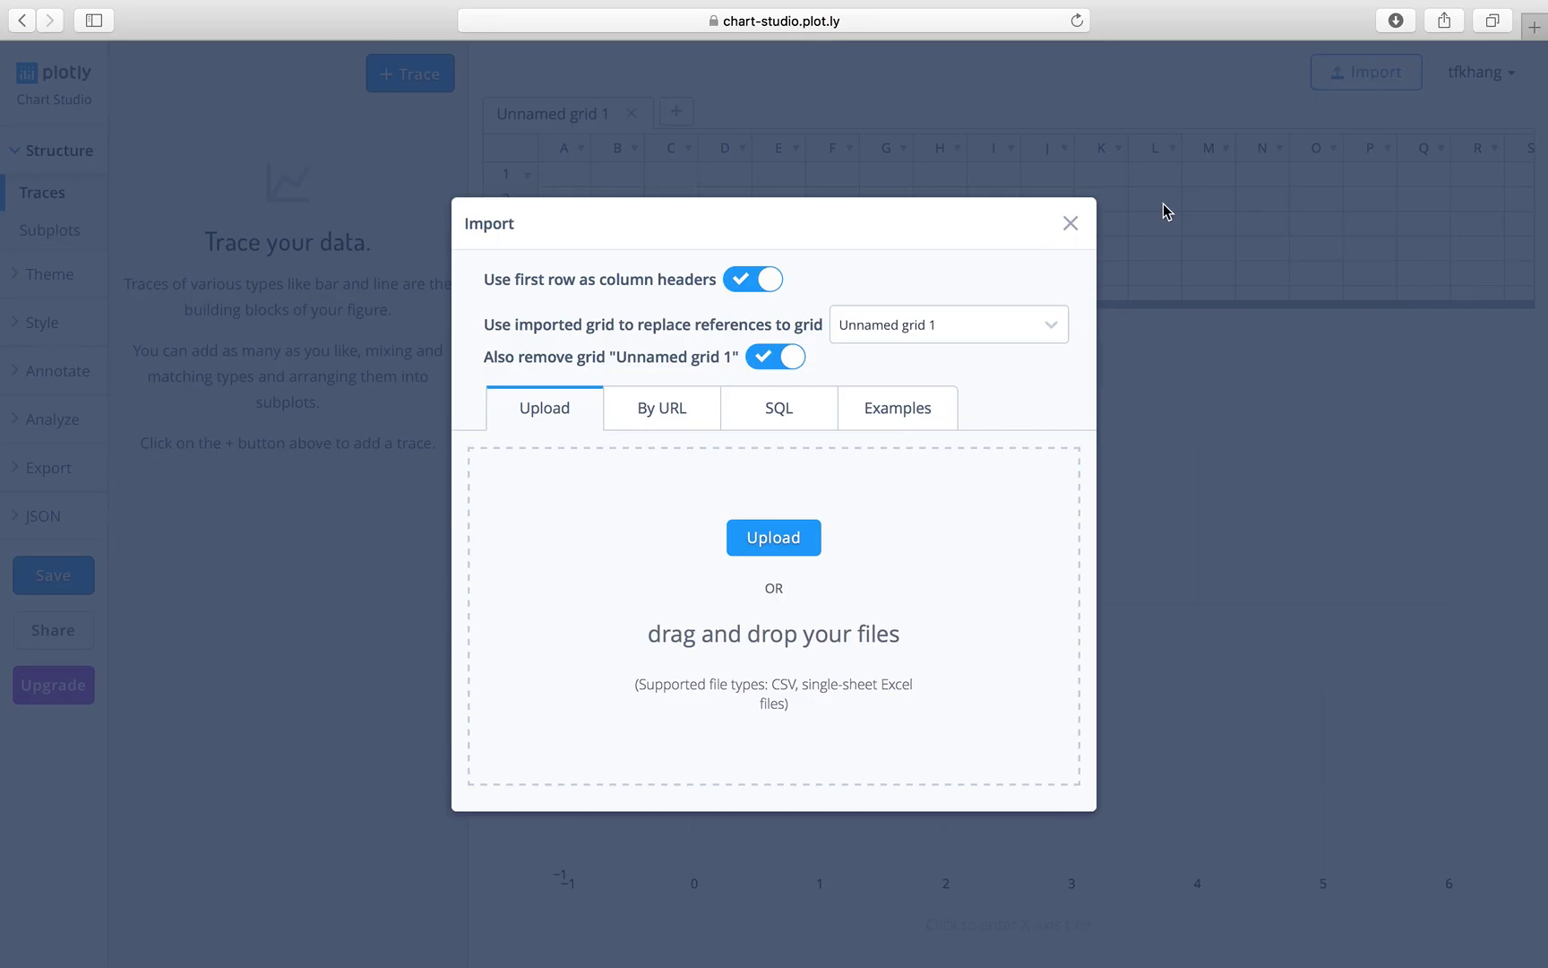
left_click(775, 541)
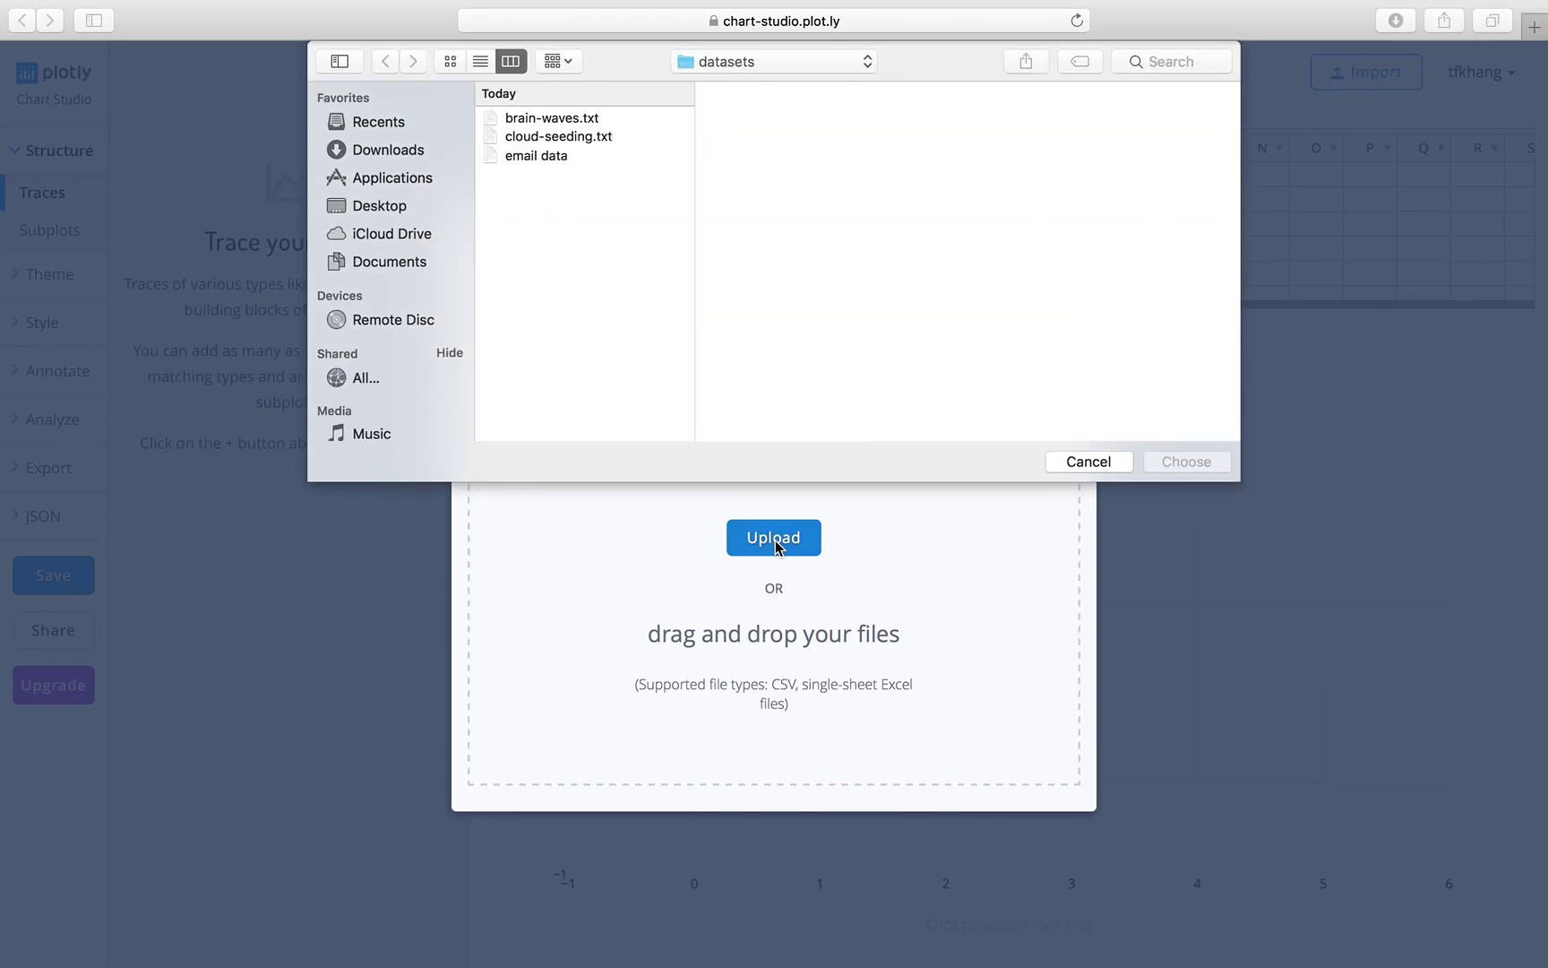
left_click(542, 158)
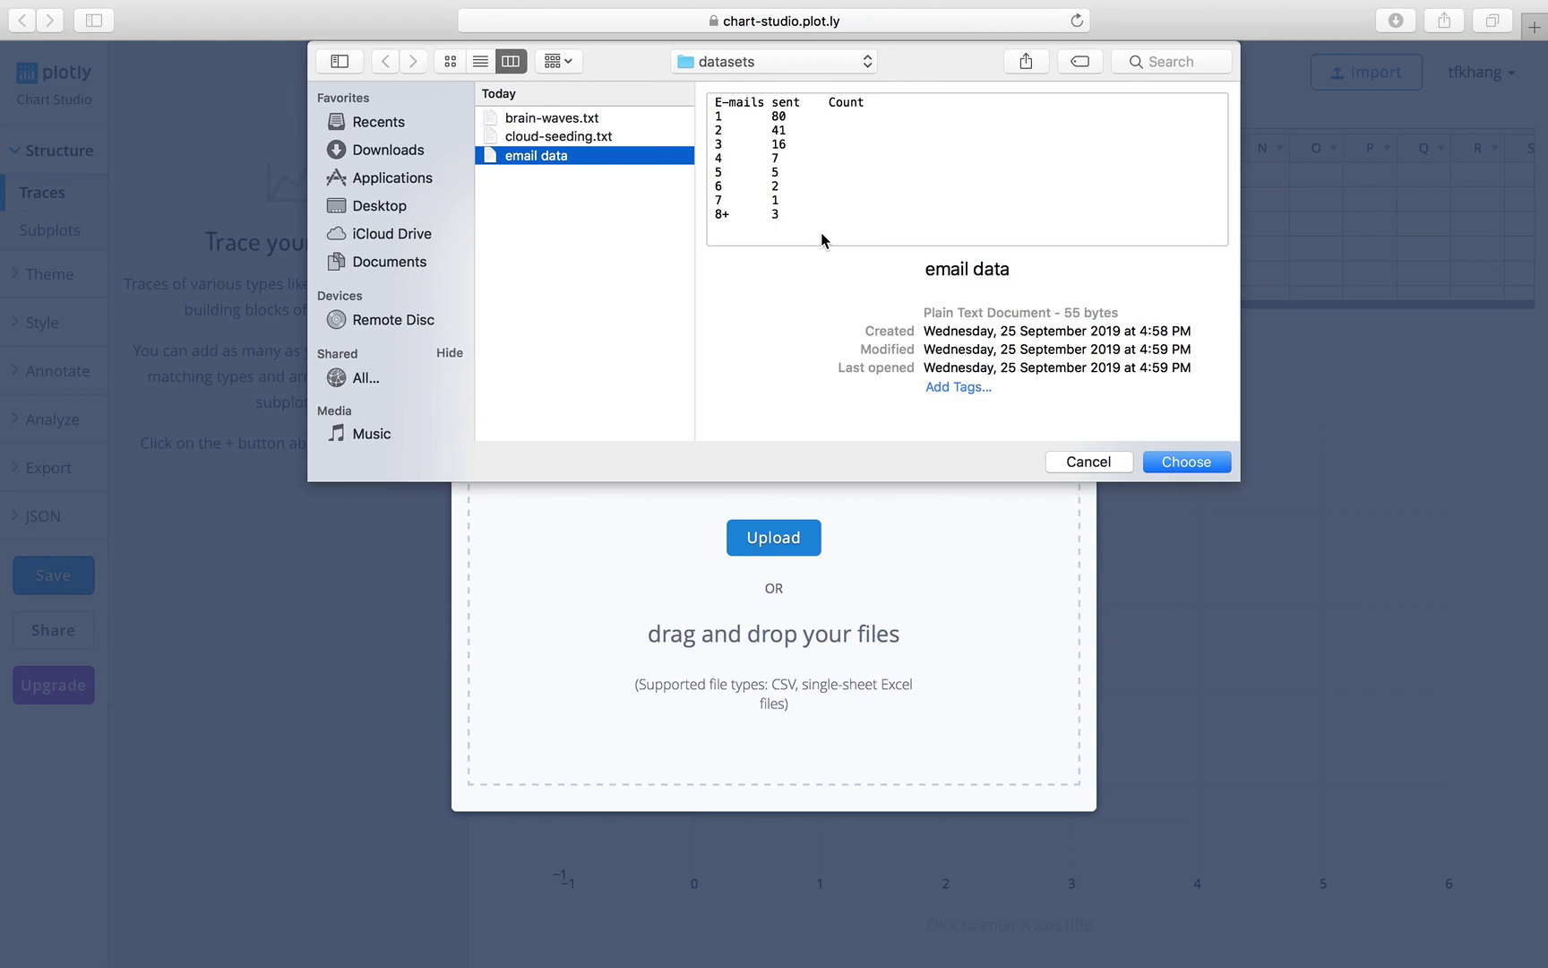
left_click(1187, 461)
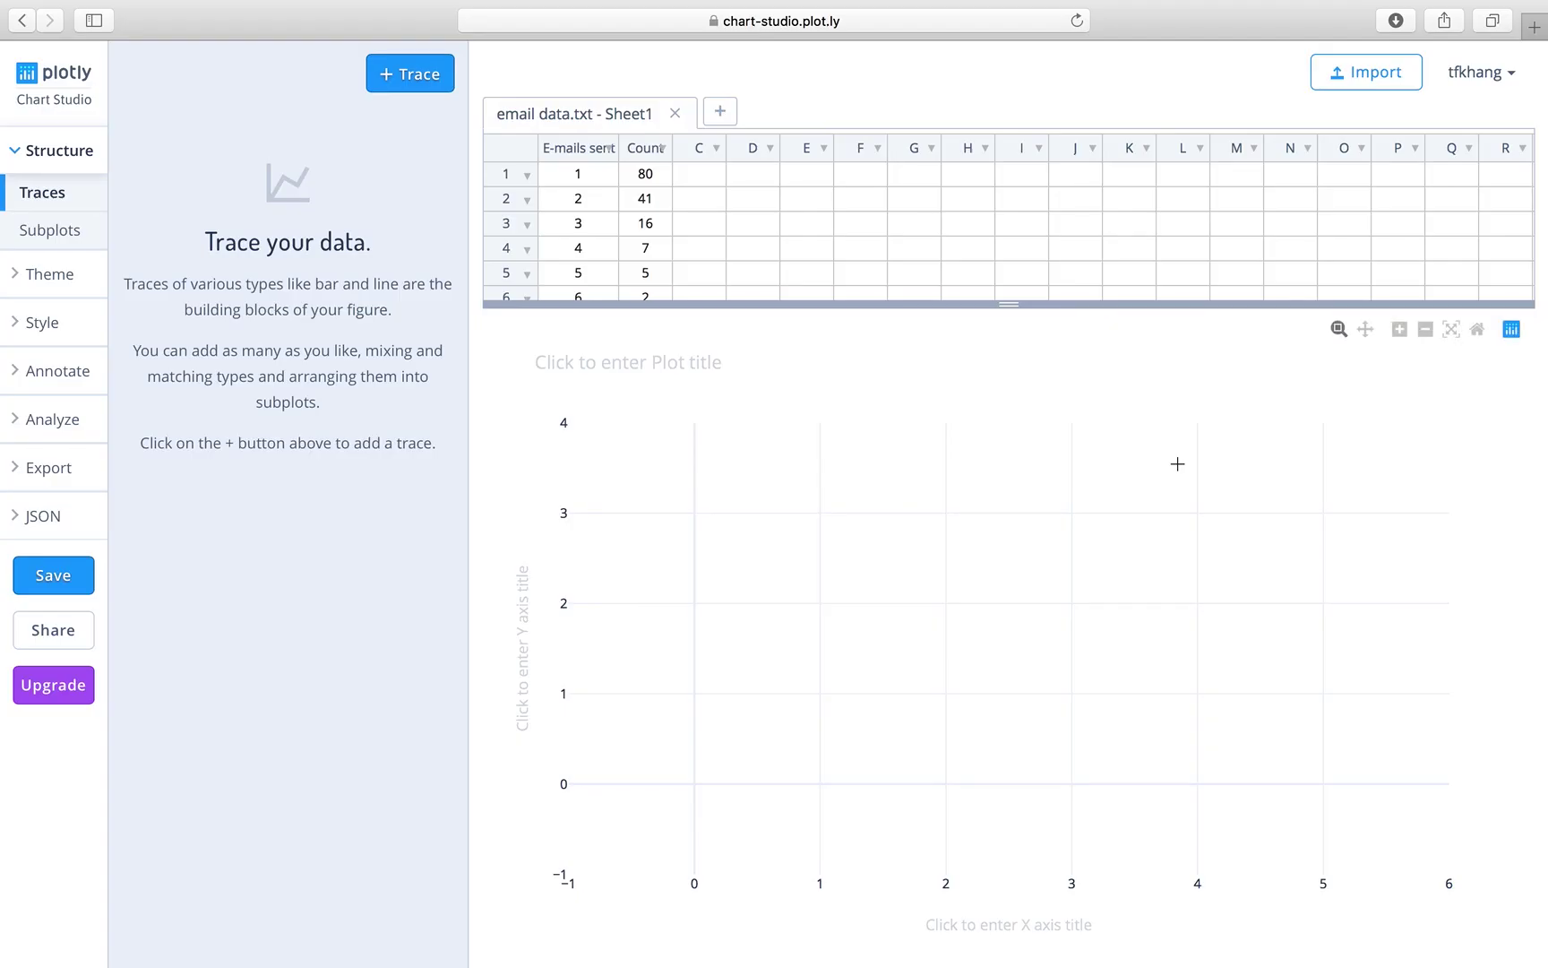
left_click_drag(700, 304, 699, 350)
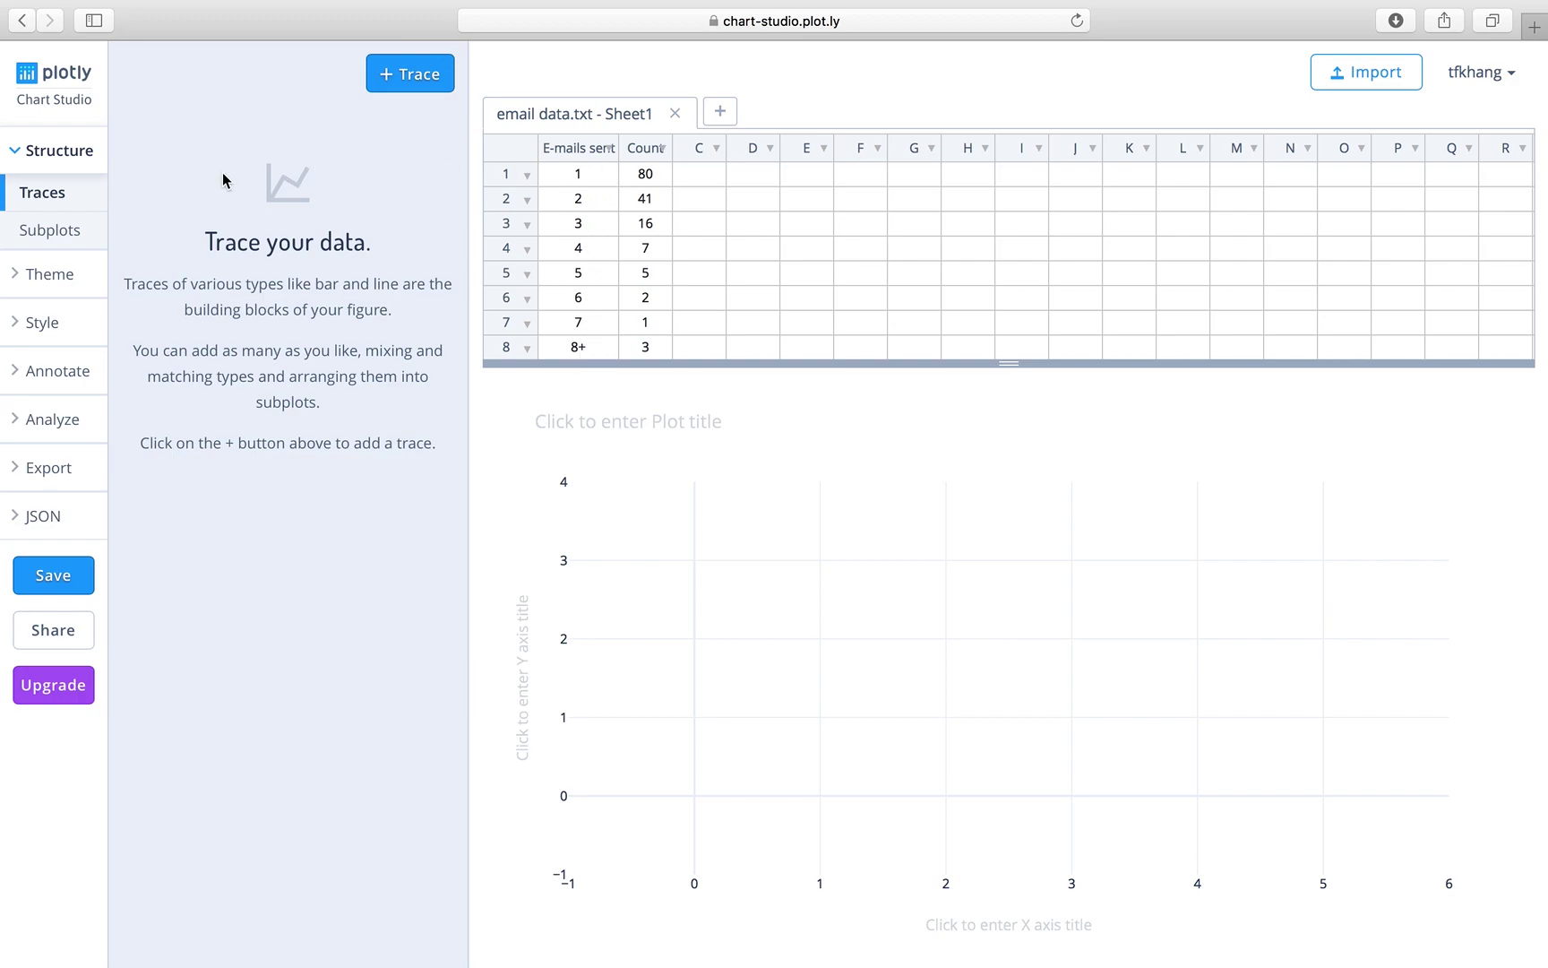
Step: Add a new trace and change its type from Scatter to Bar
left_click(65, 154)
left_click(70, 161)
left_click(391, 74)
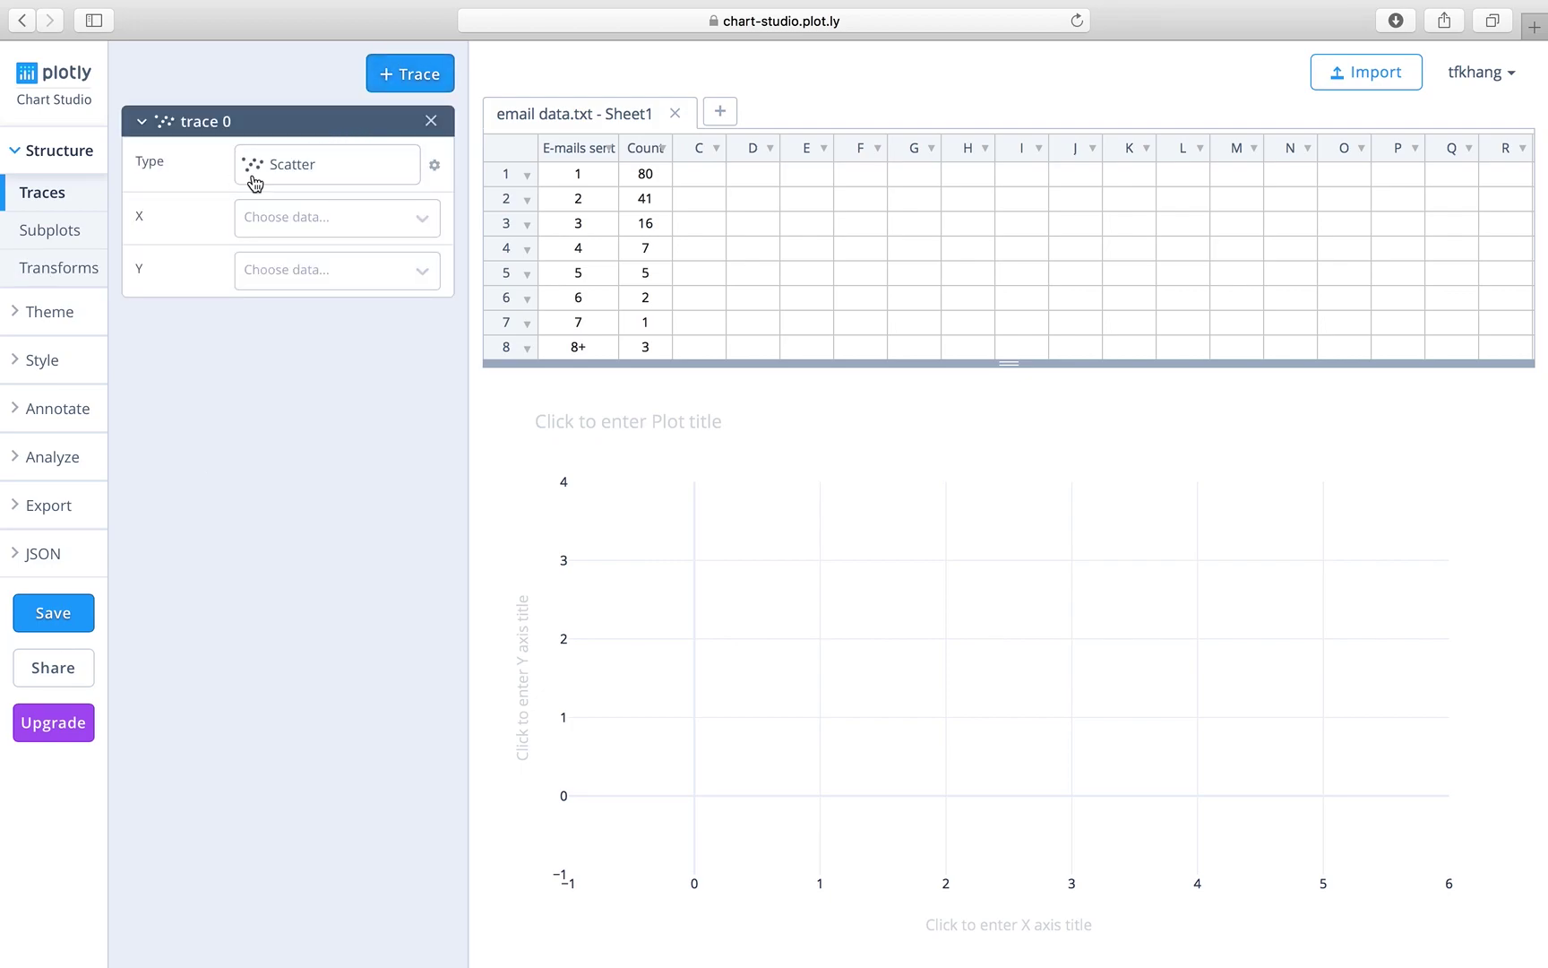
left_click(338, 182)
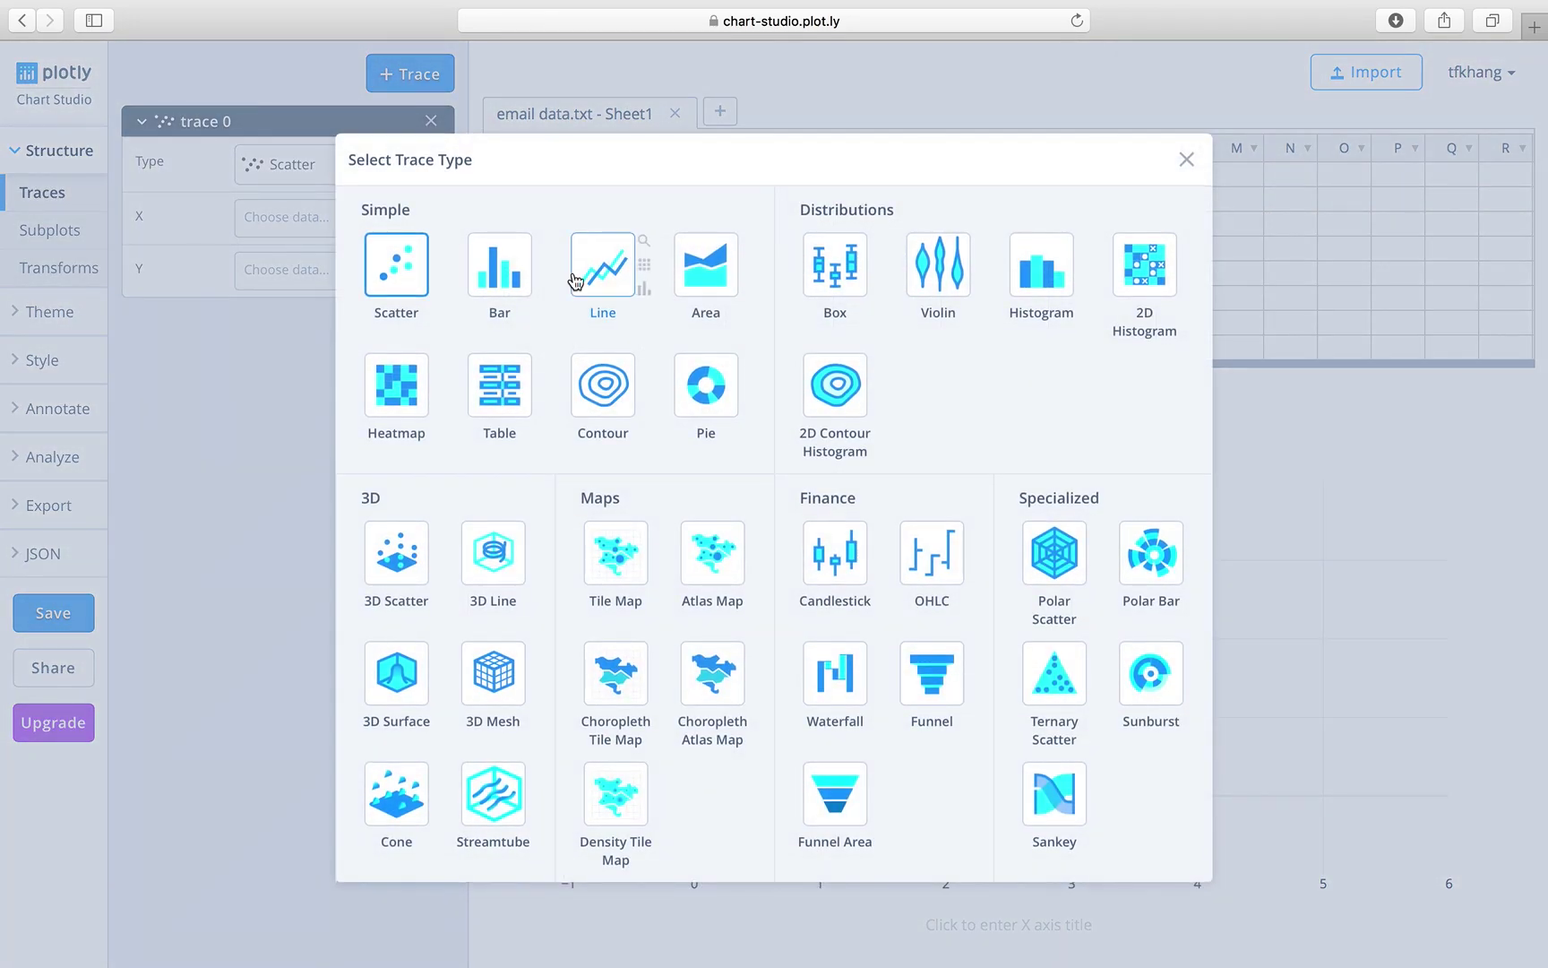
left_click(500, 276)
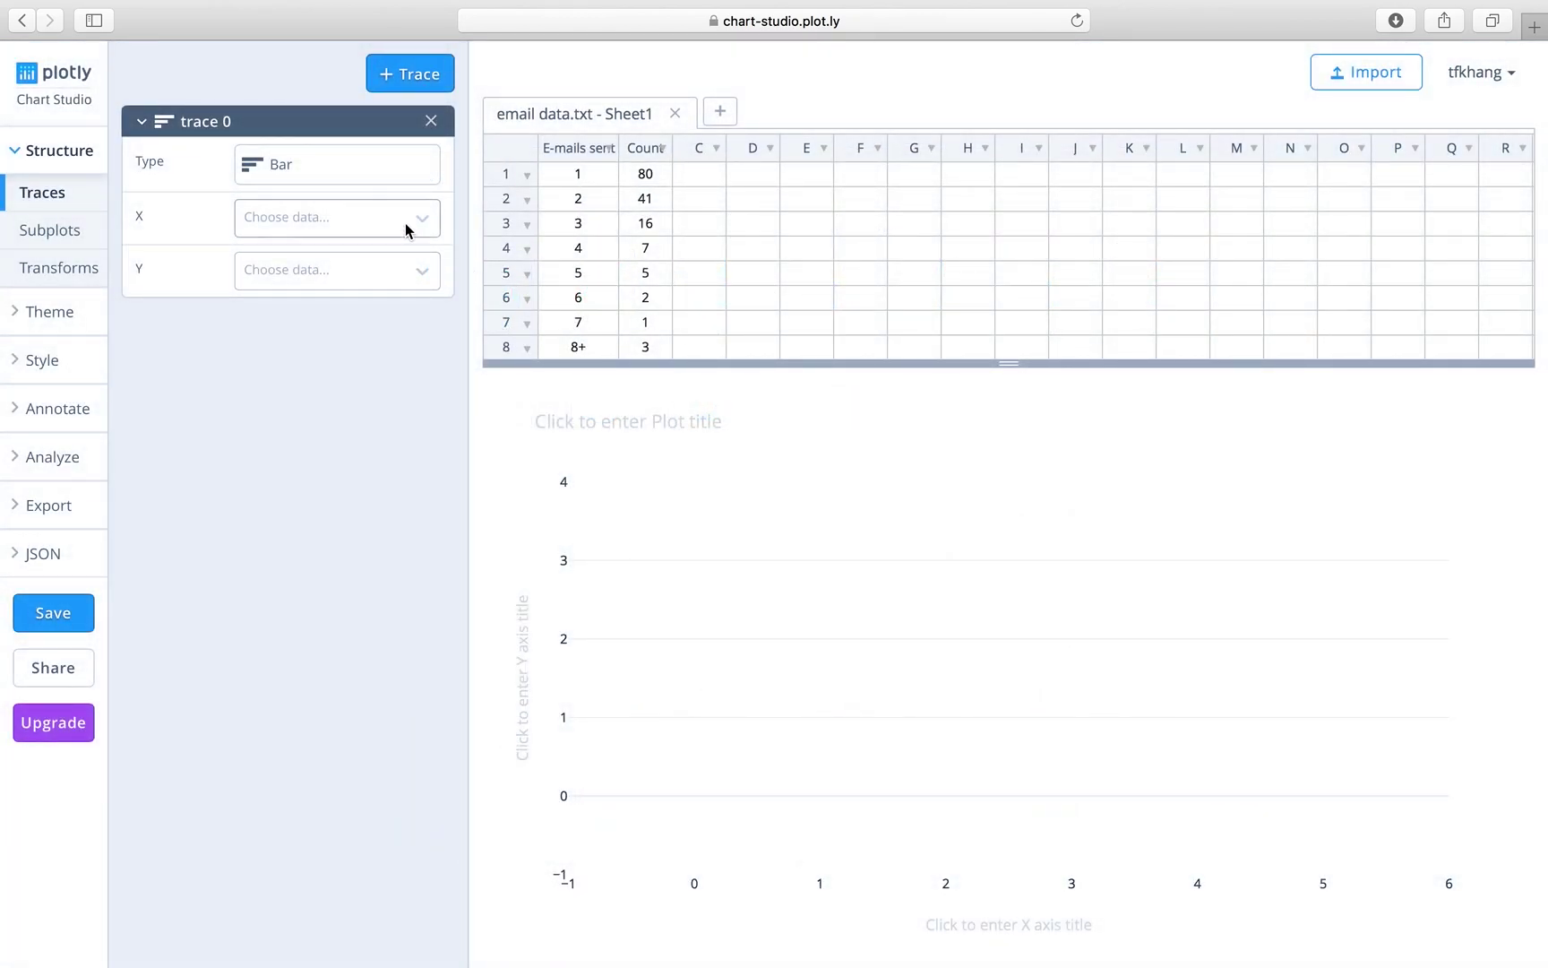
Step: Plot E-mails sent on the X axis and Count on the Y axis
left_click(406, 223)
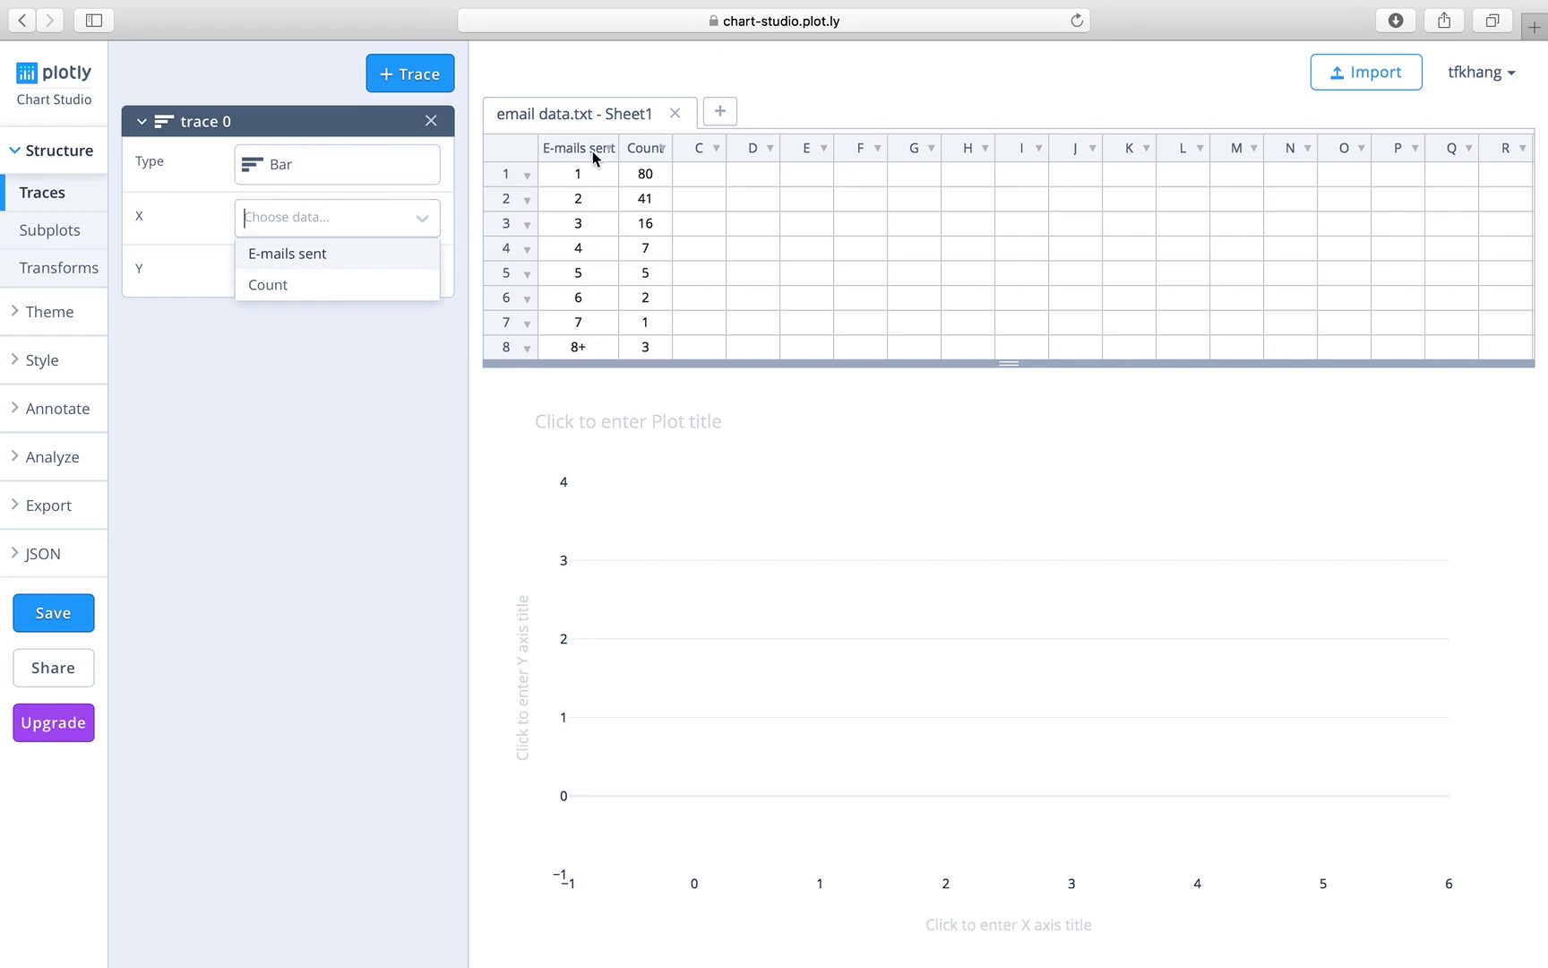
left_click(403, 257)
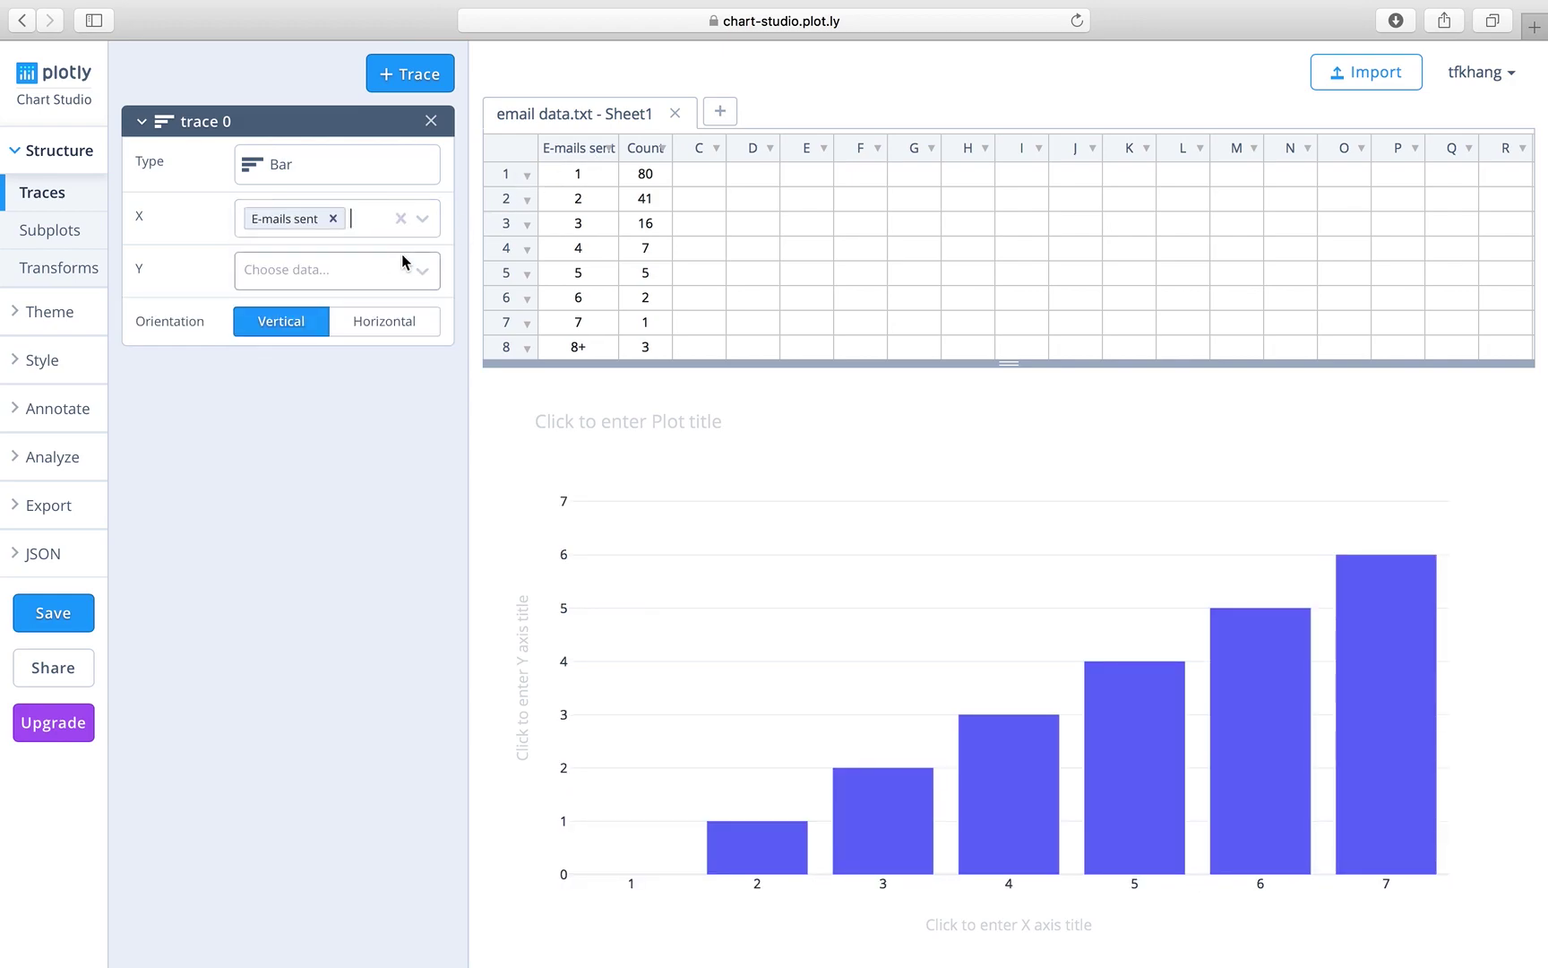
left_click(383, 269)
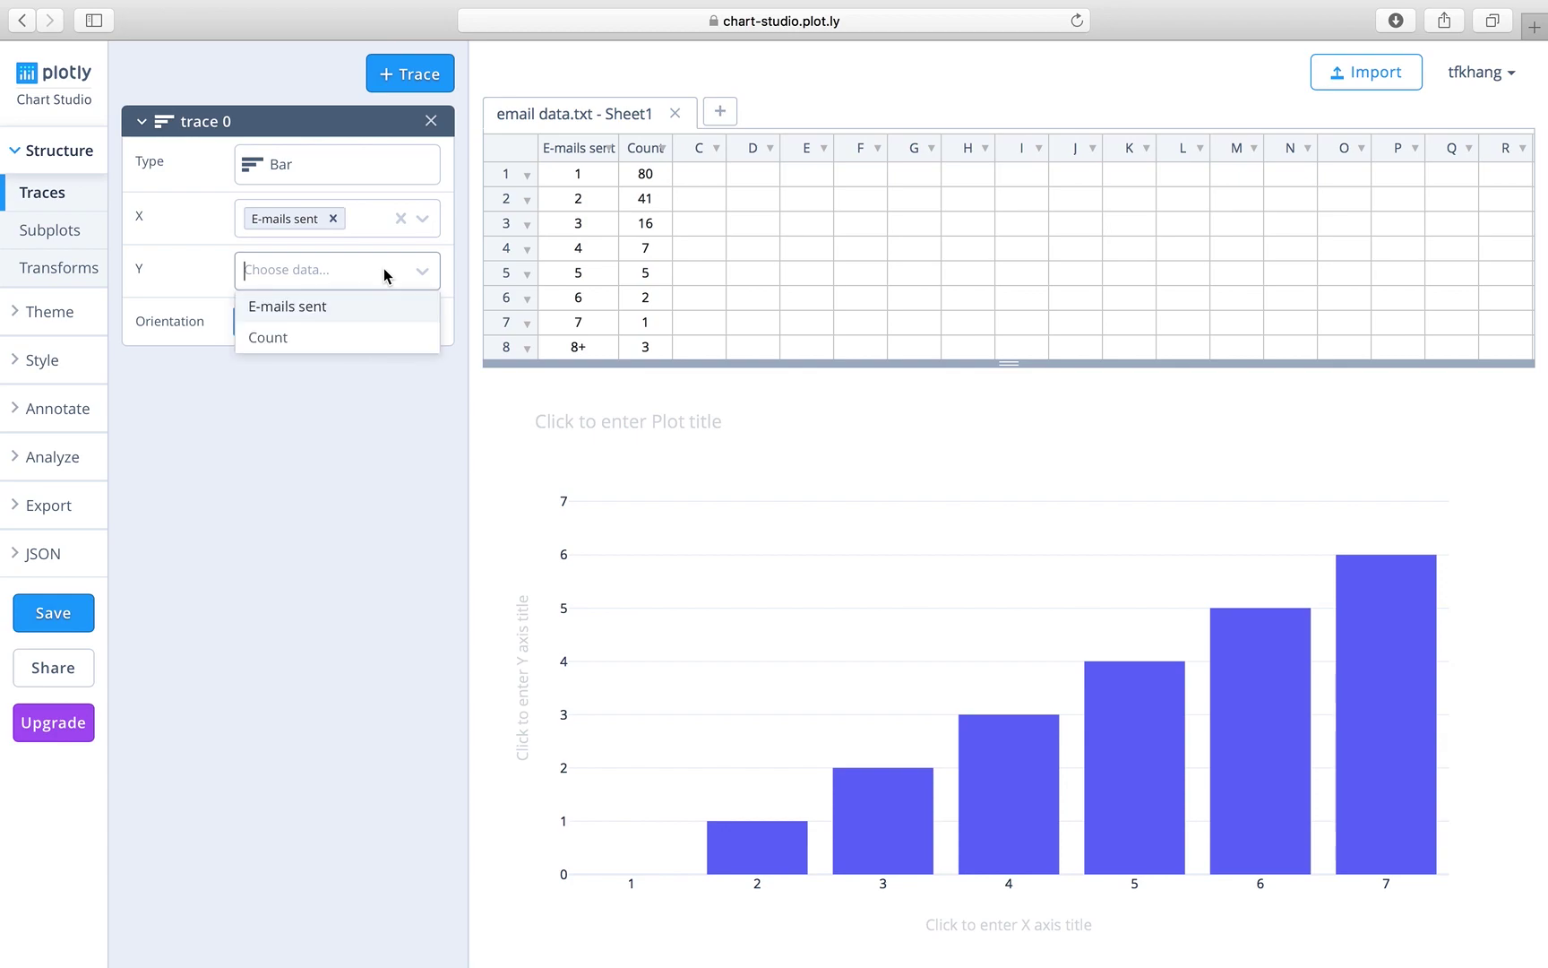
left_click(347, 336)
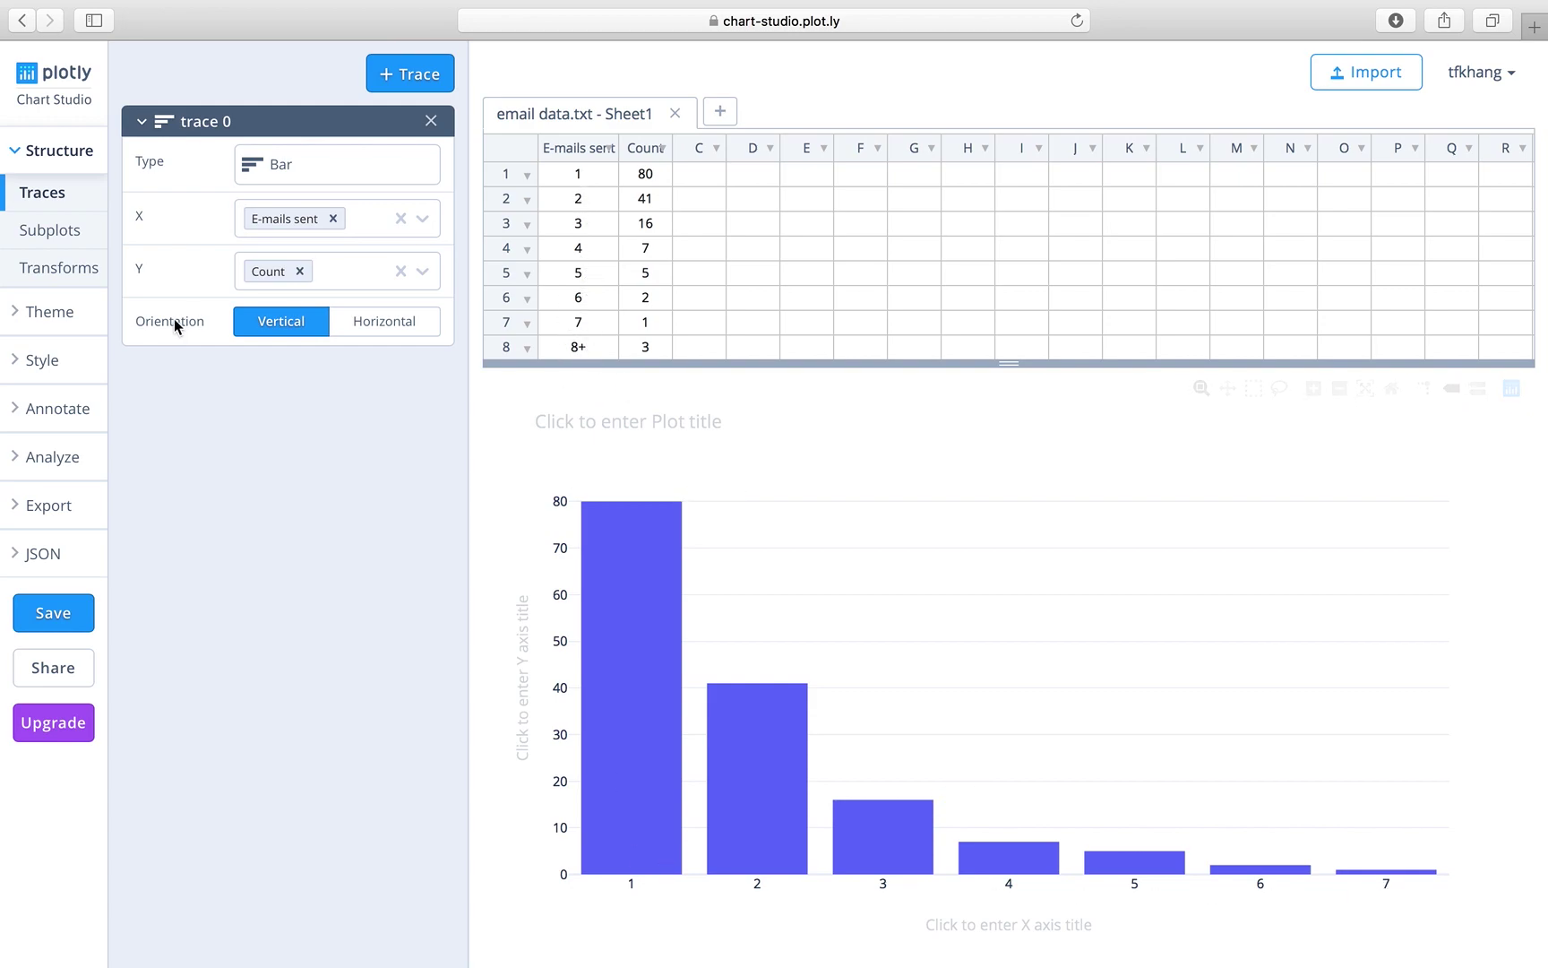
Step: In Style > Axes, set the X axis Type to Categorical so 8+ gets its own bar
left_click(64, 361)
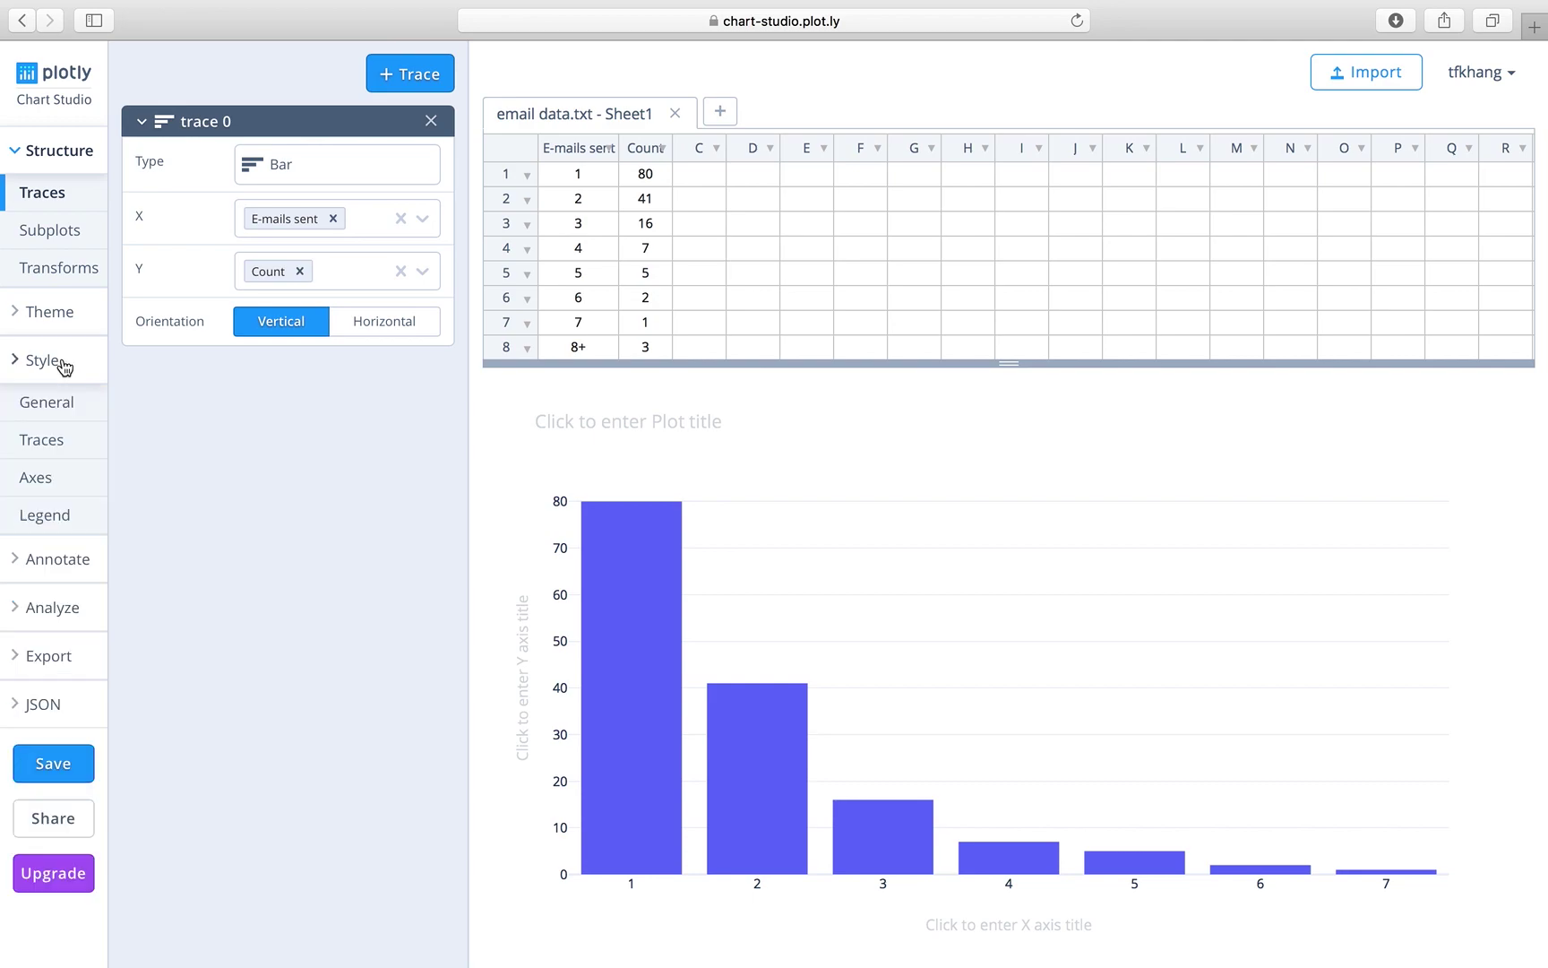
left_click(46, 482)
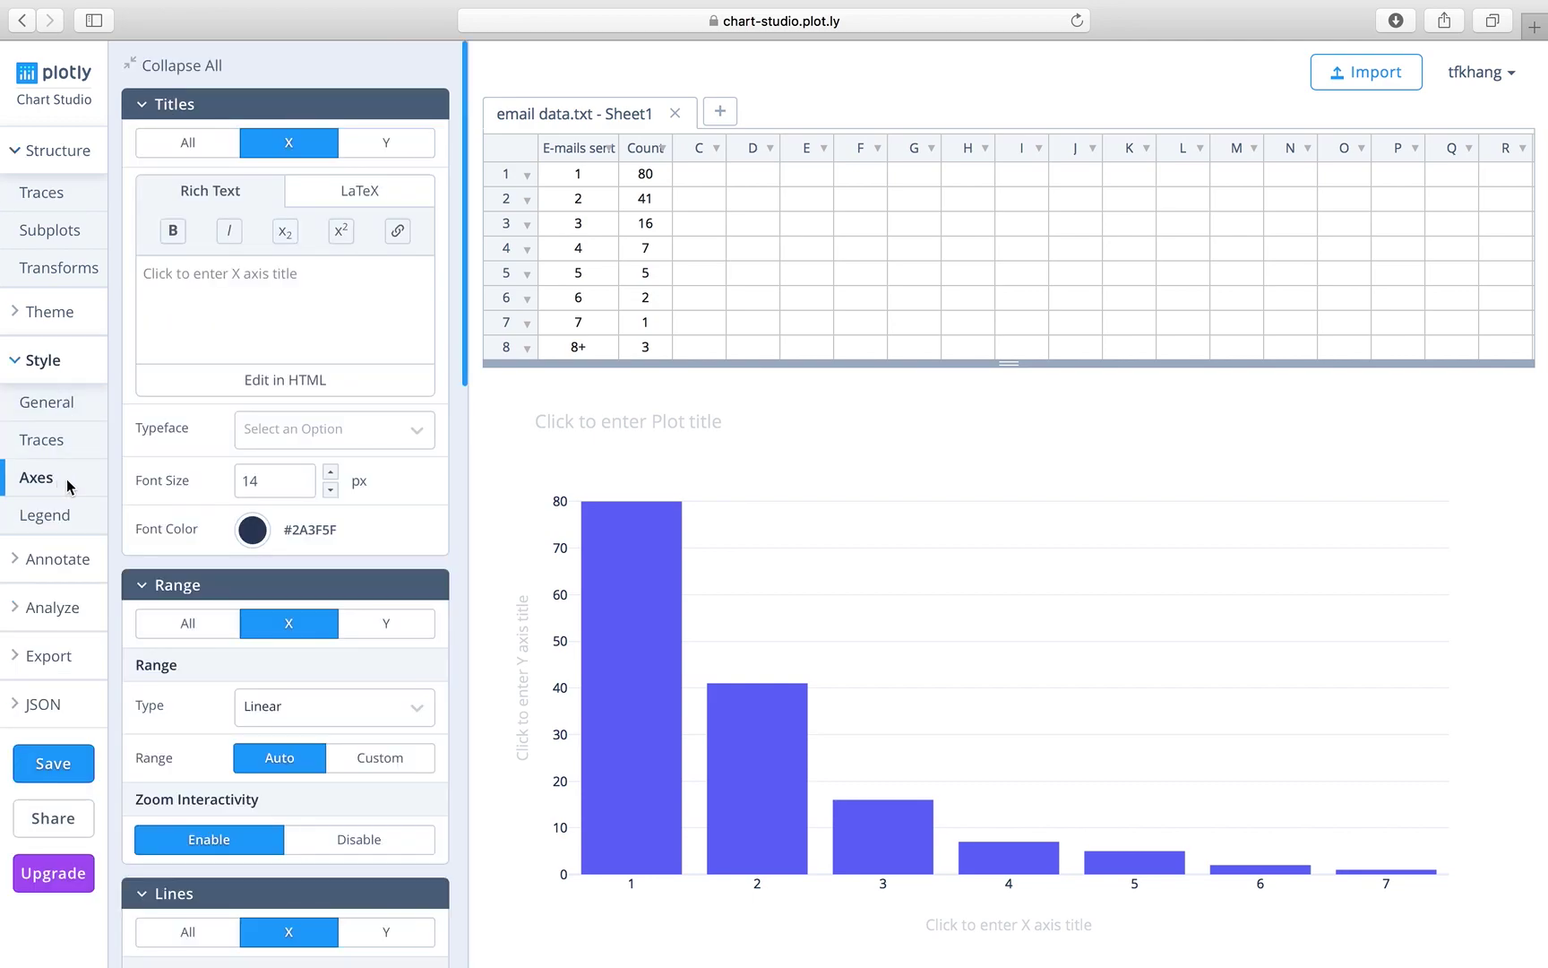
scroll(208, 507, "down", 2)
scroll(208, 507, "down", 2)
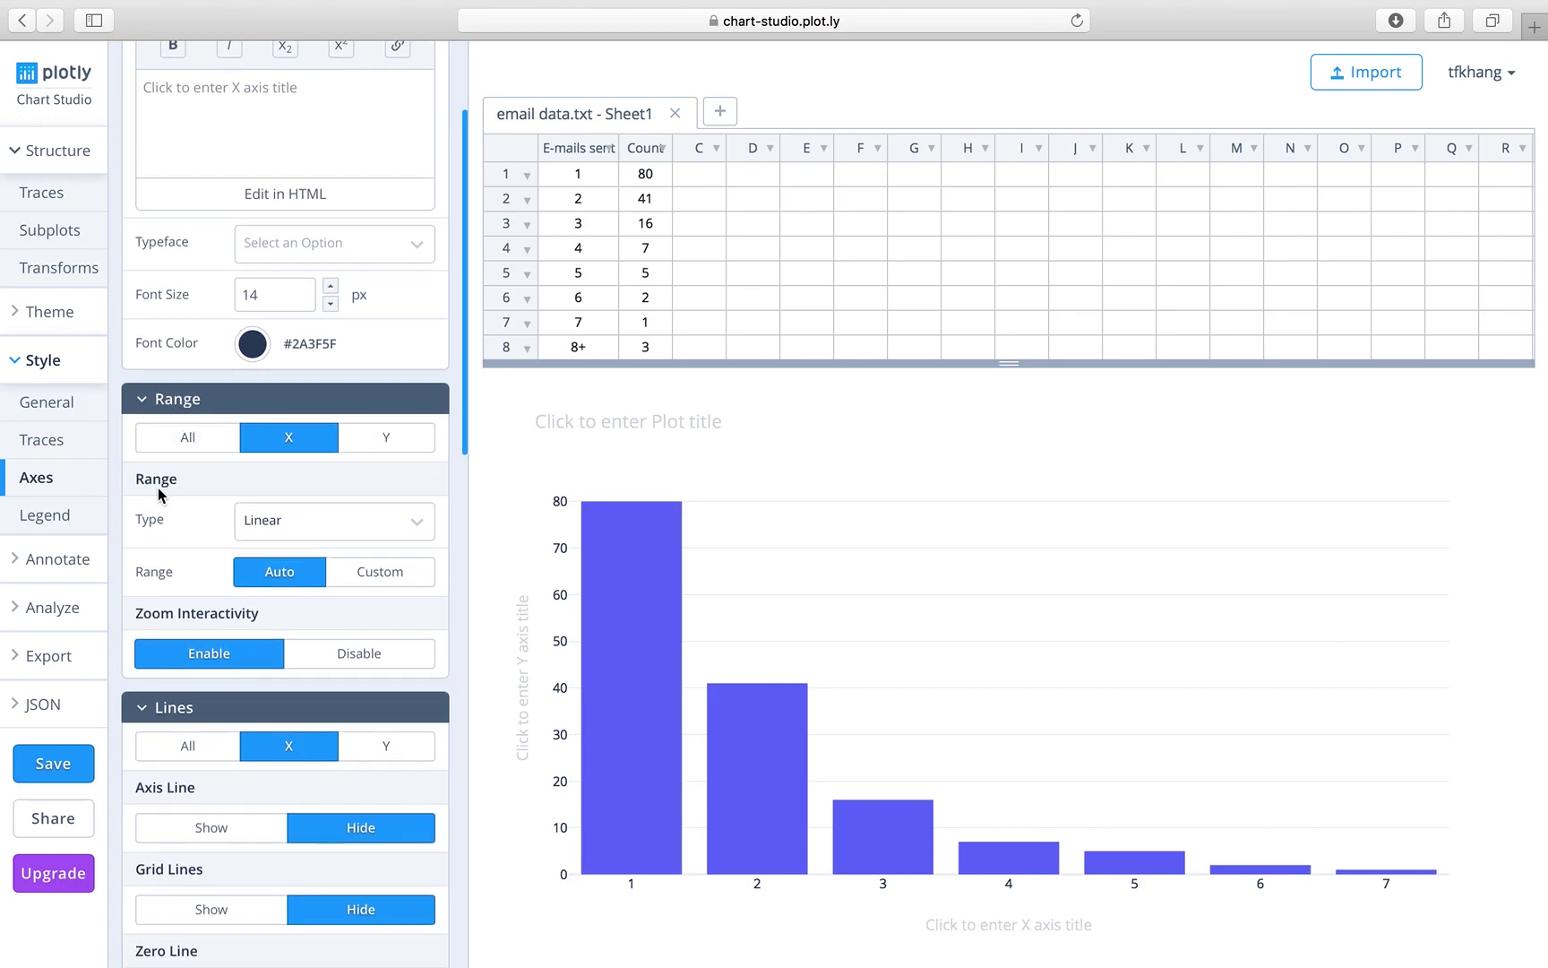
left_click(423, 524)
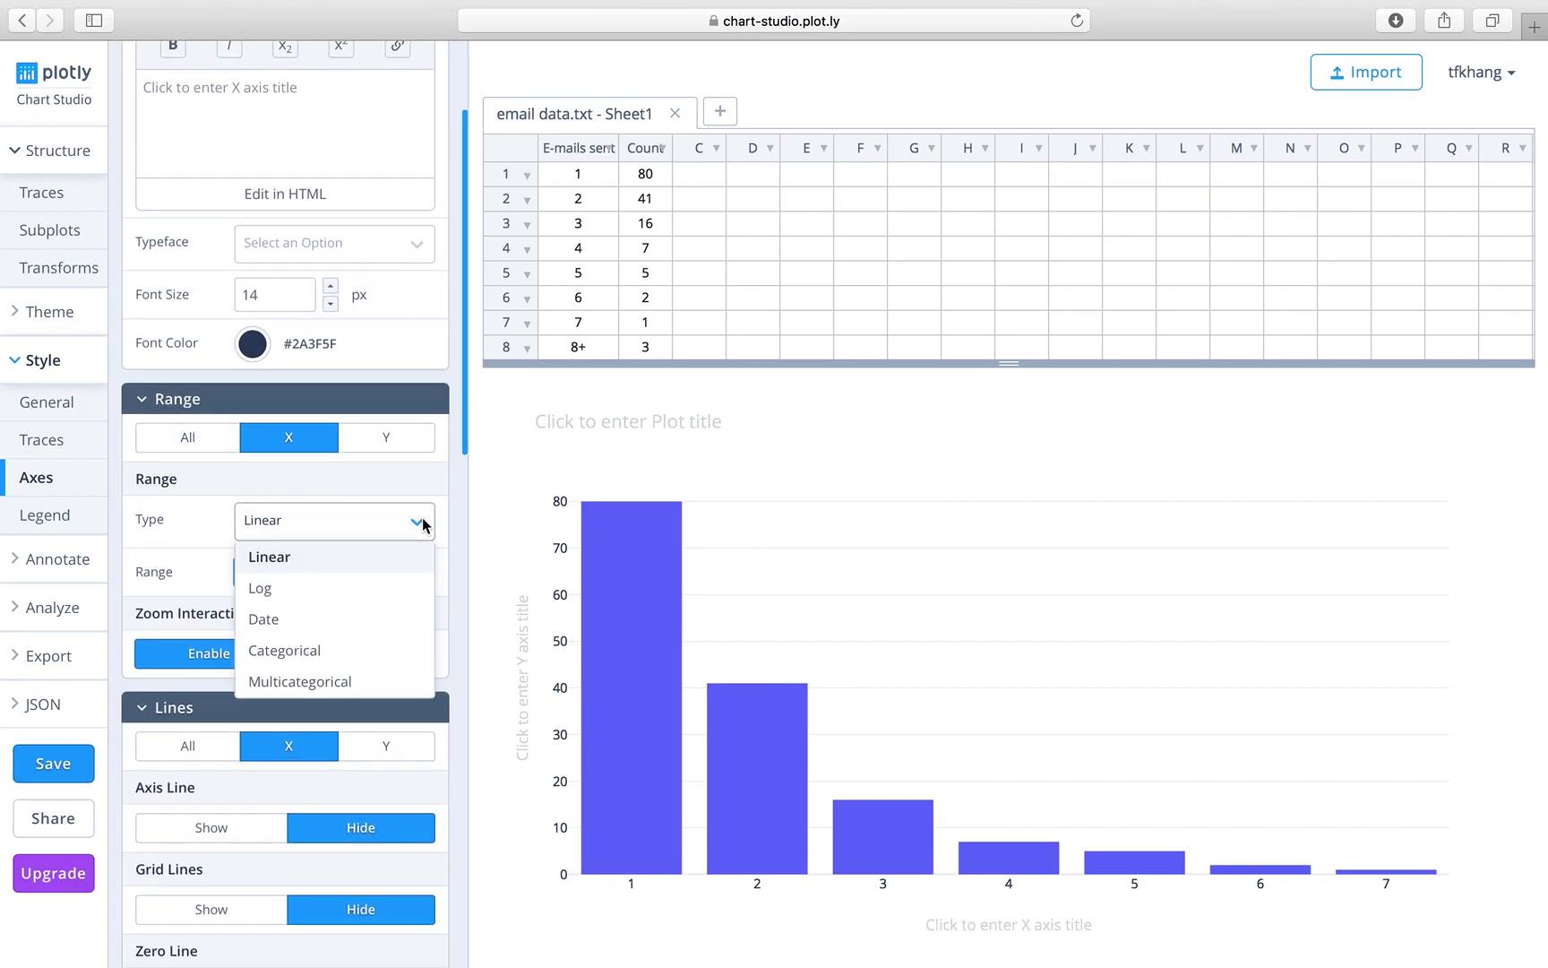
left_click(336, 660)
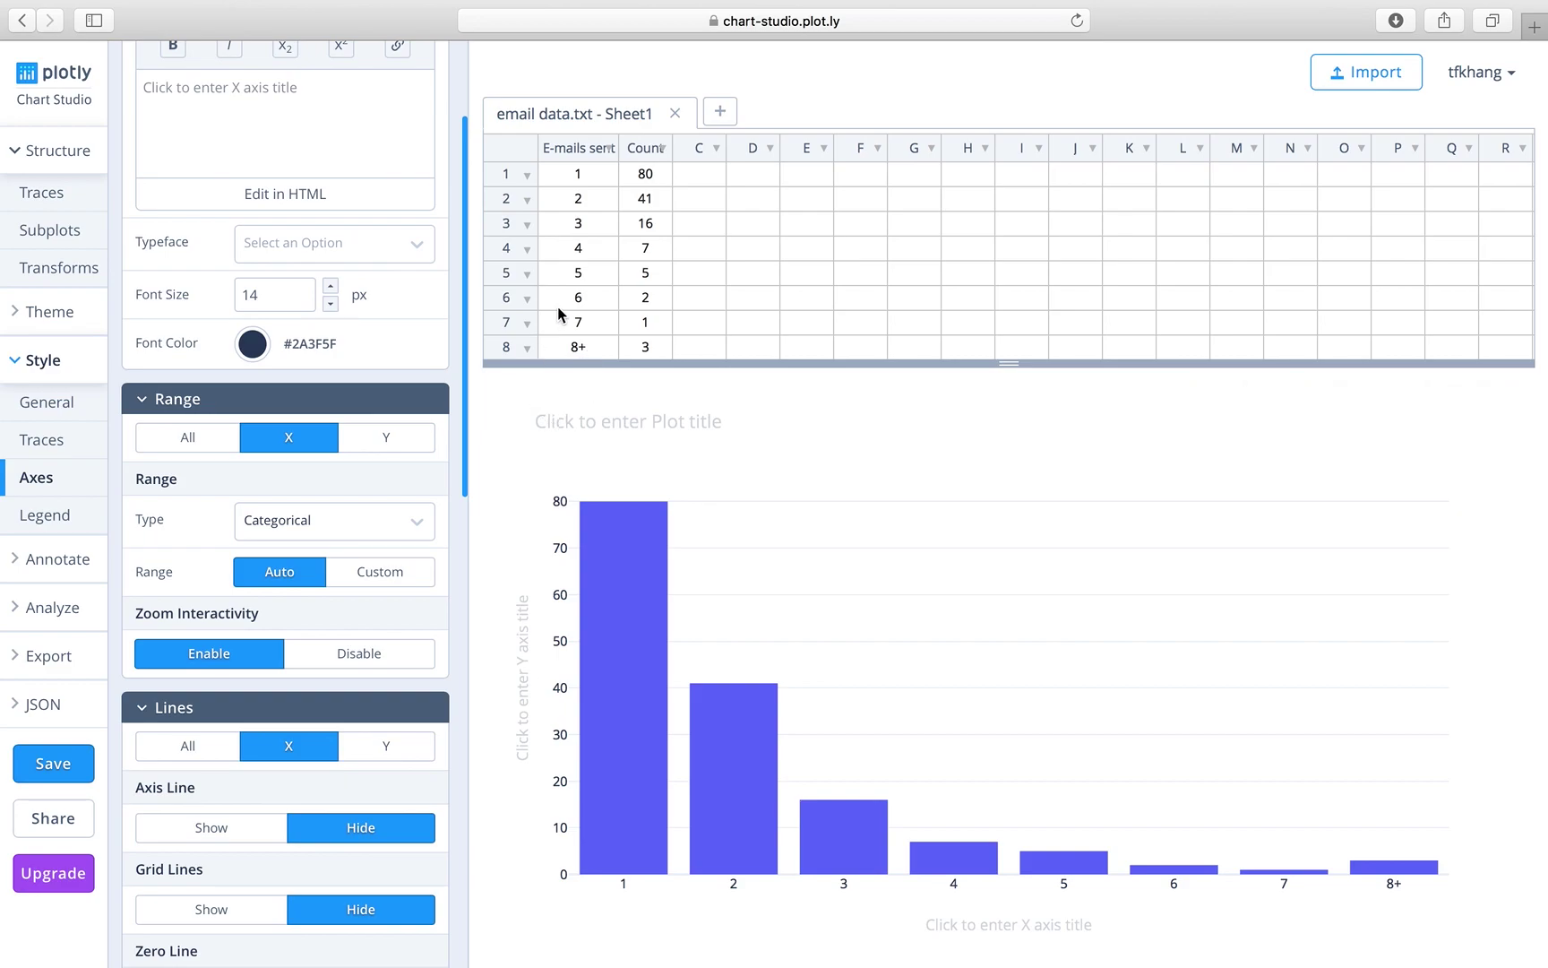
Step: Title the y-axis 'Frequency'
left_click(43, 194)
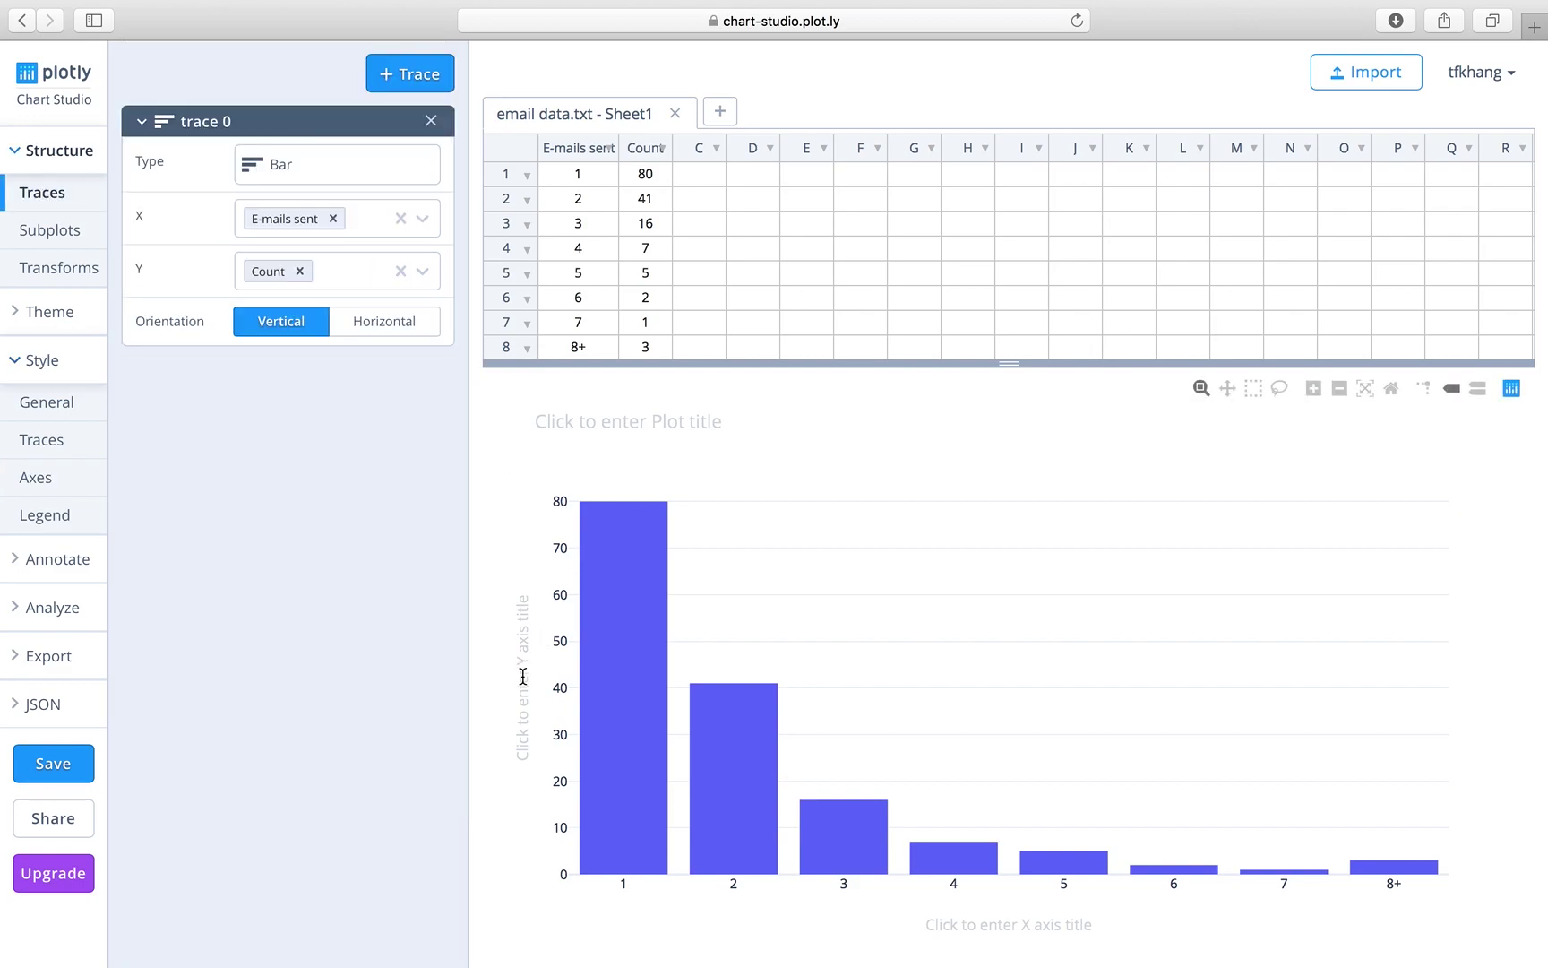
left_click(523, 677)
type("Frequency")
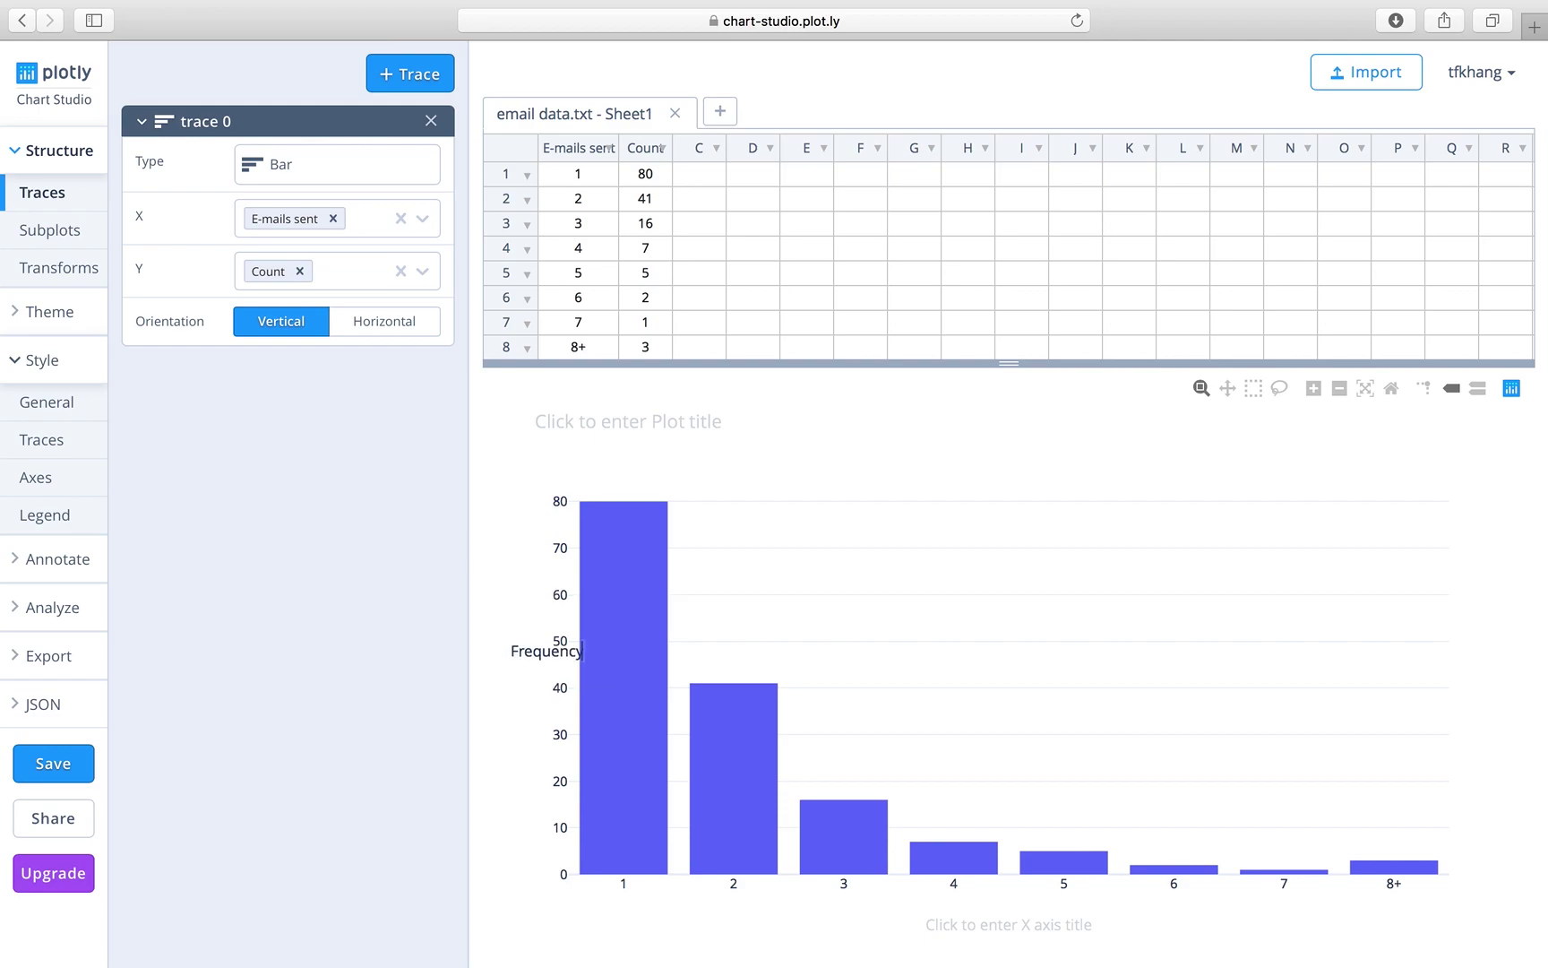
left_click(866, 593)
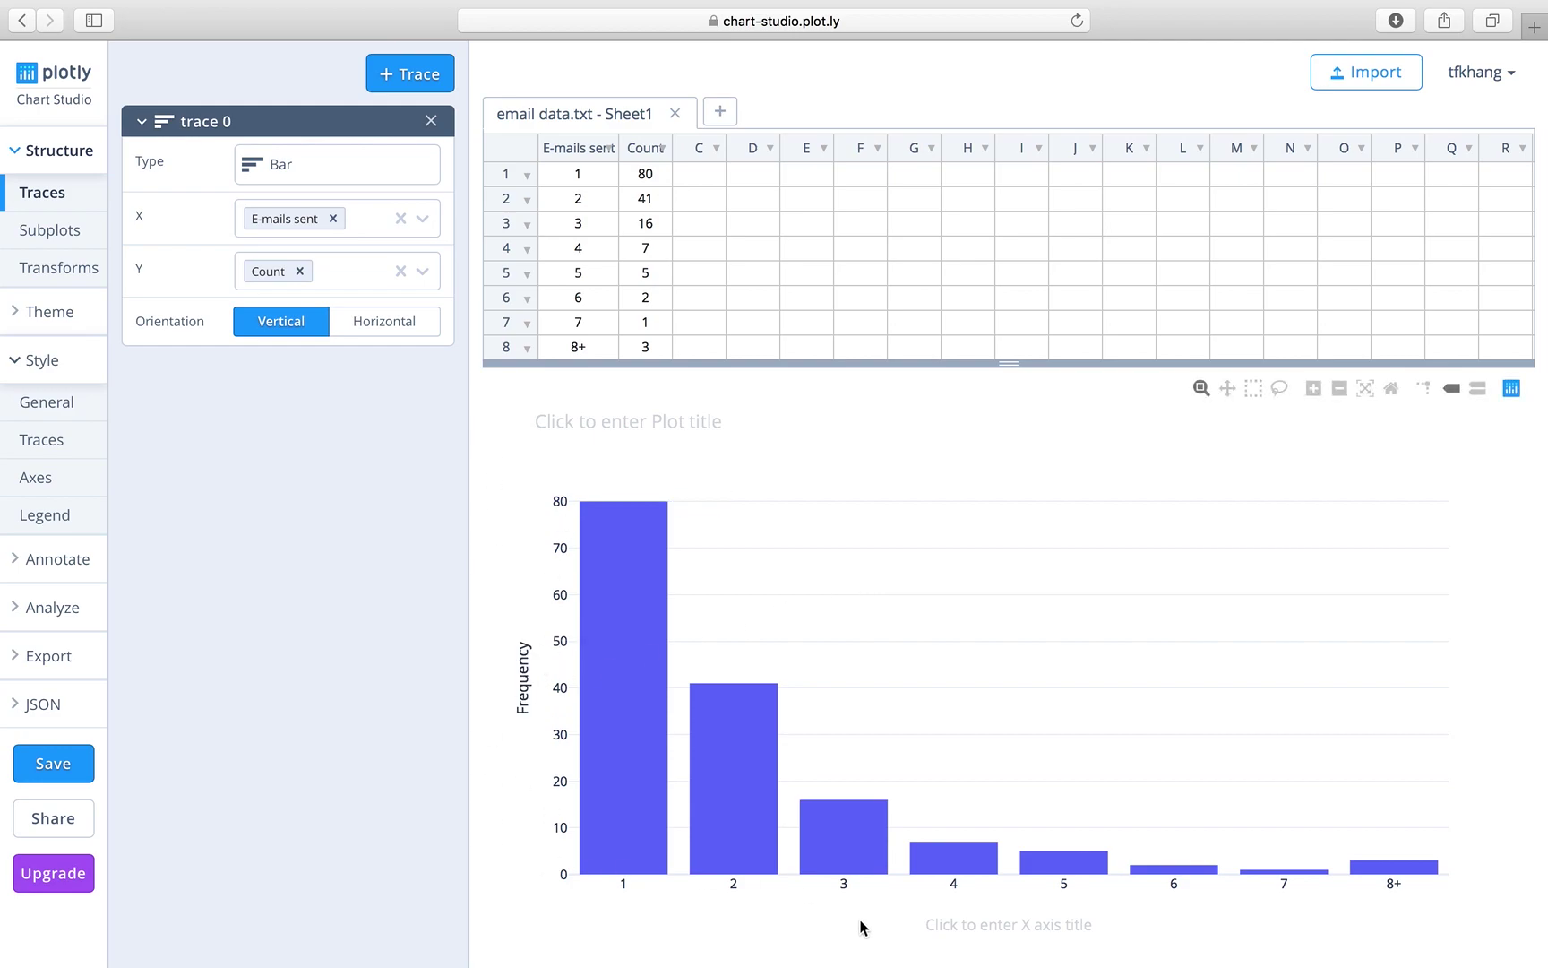
Step: Title the x-axis 'No. of e-mails sent'
left_click(939, 923)
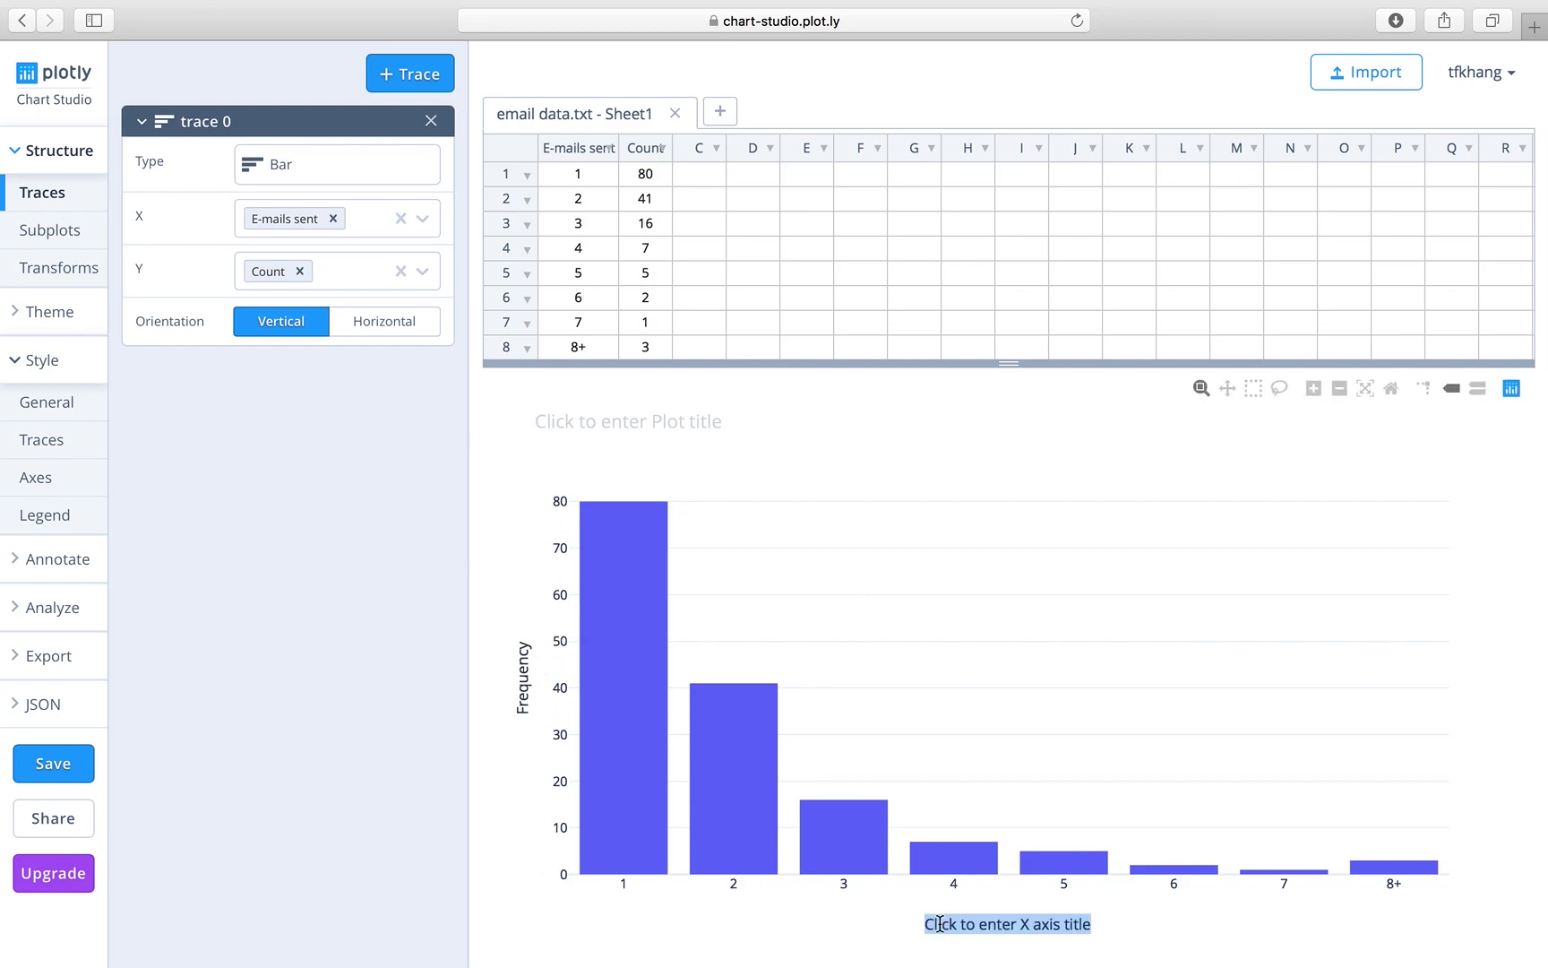
type("n")
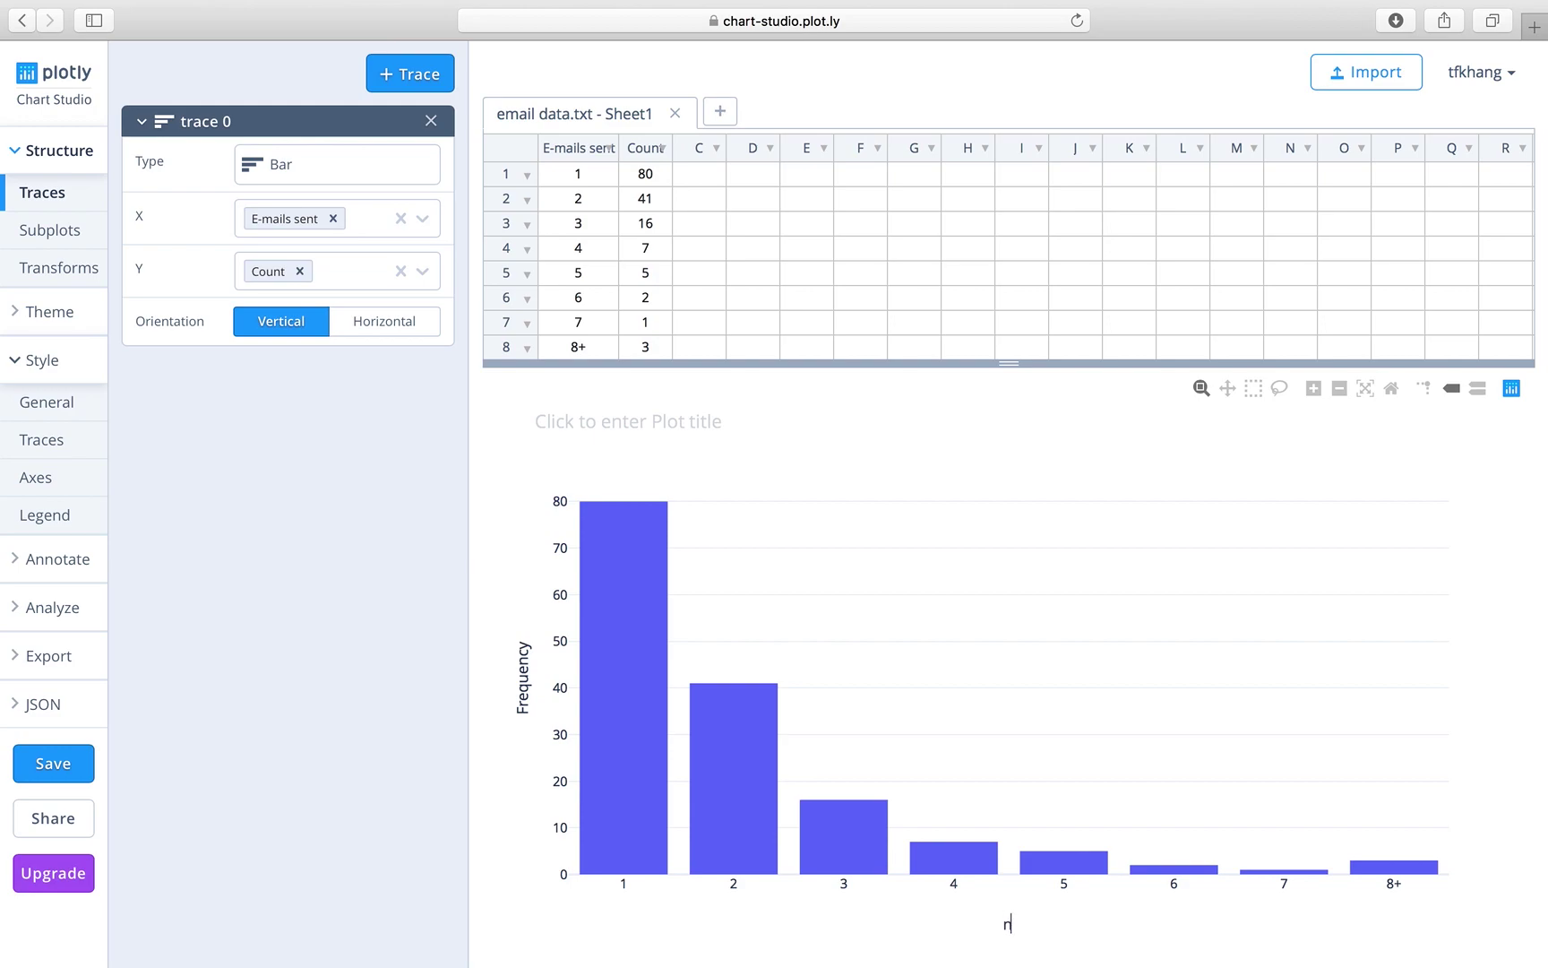
type("o. of em")
type("ai")
key("BackSpace")
key("BackSpace")
key("BackSpace")
type("-mails sent")
key("Return")
Step: Save the plot and its grid as public files
left_click(63, 765)
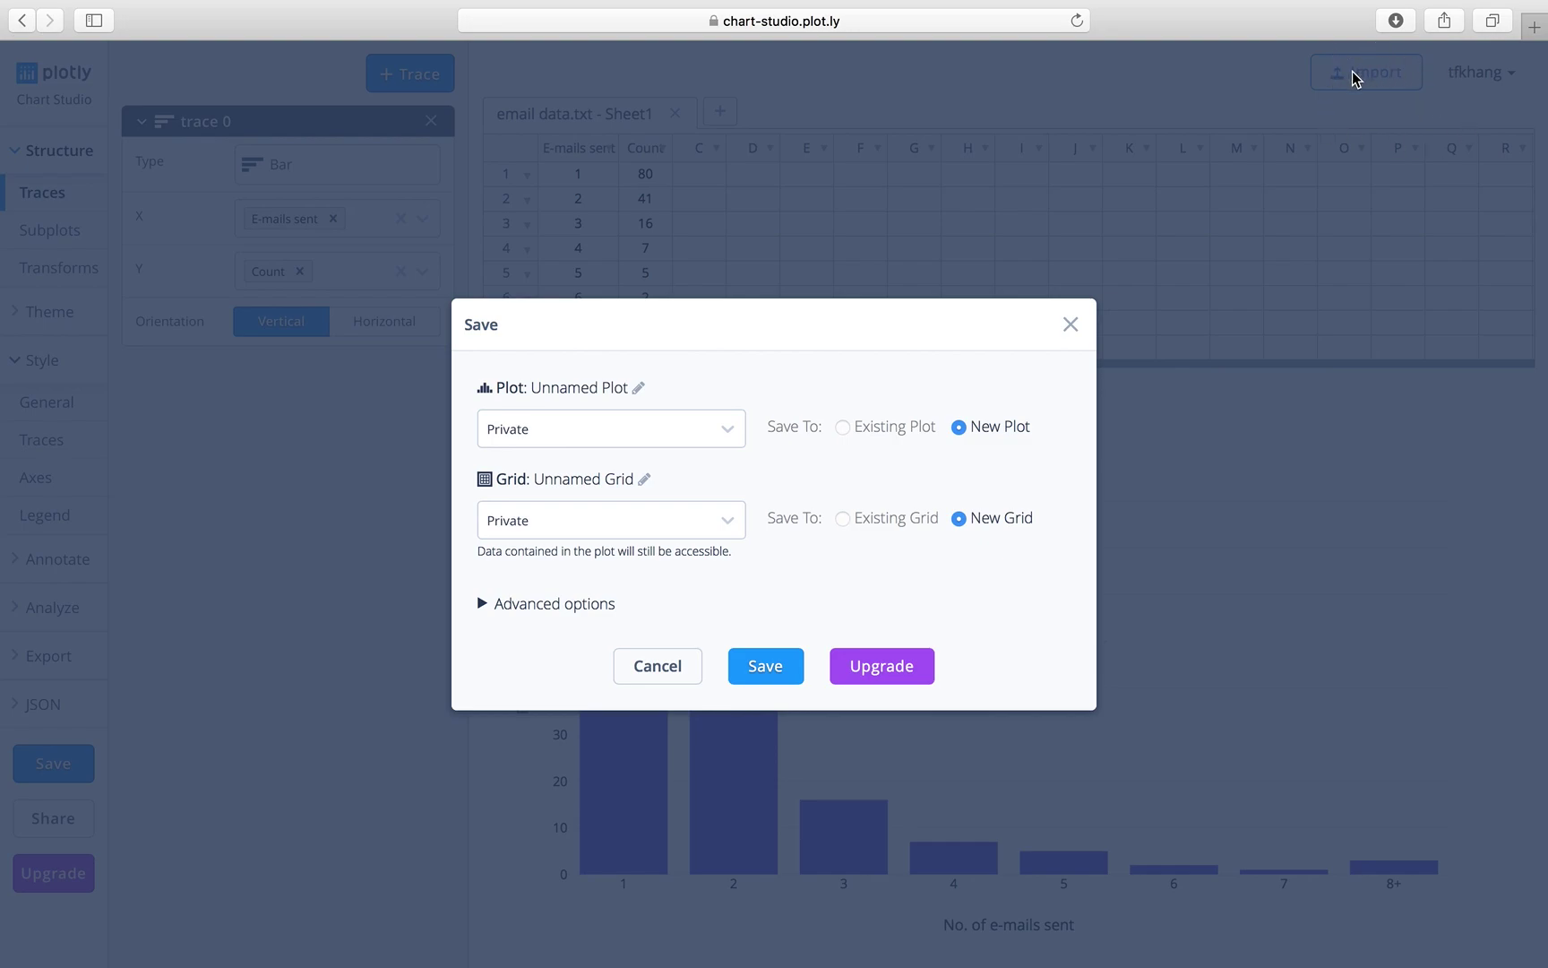
left_click(766, 666)
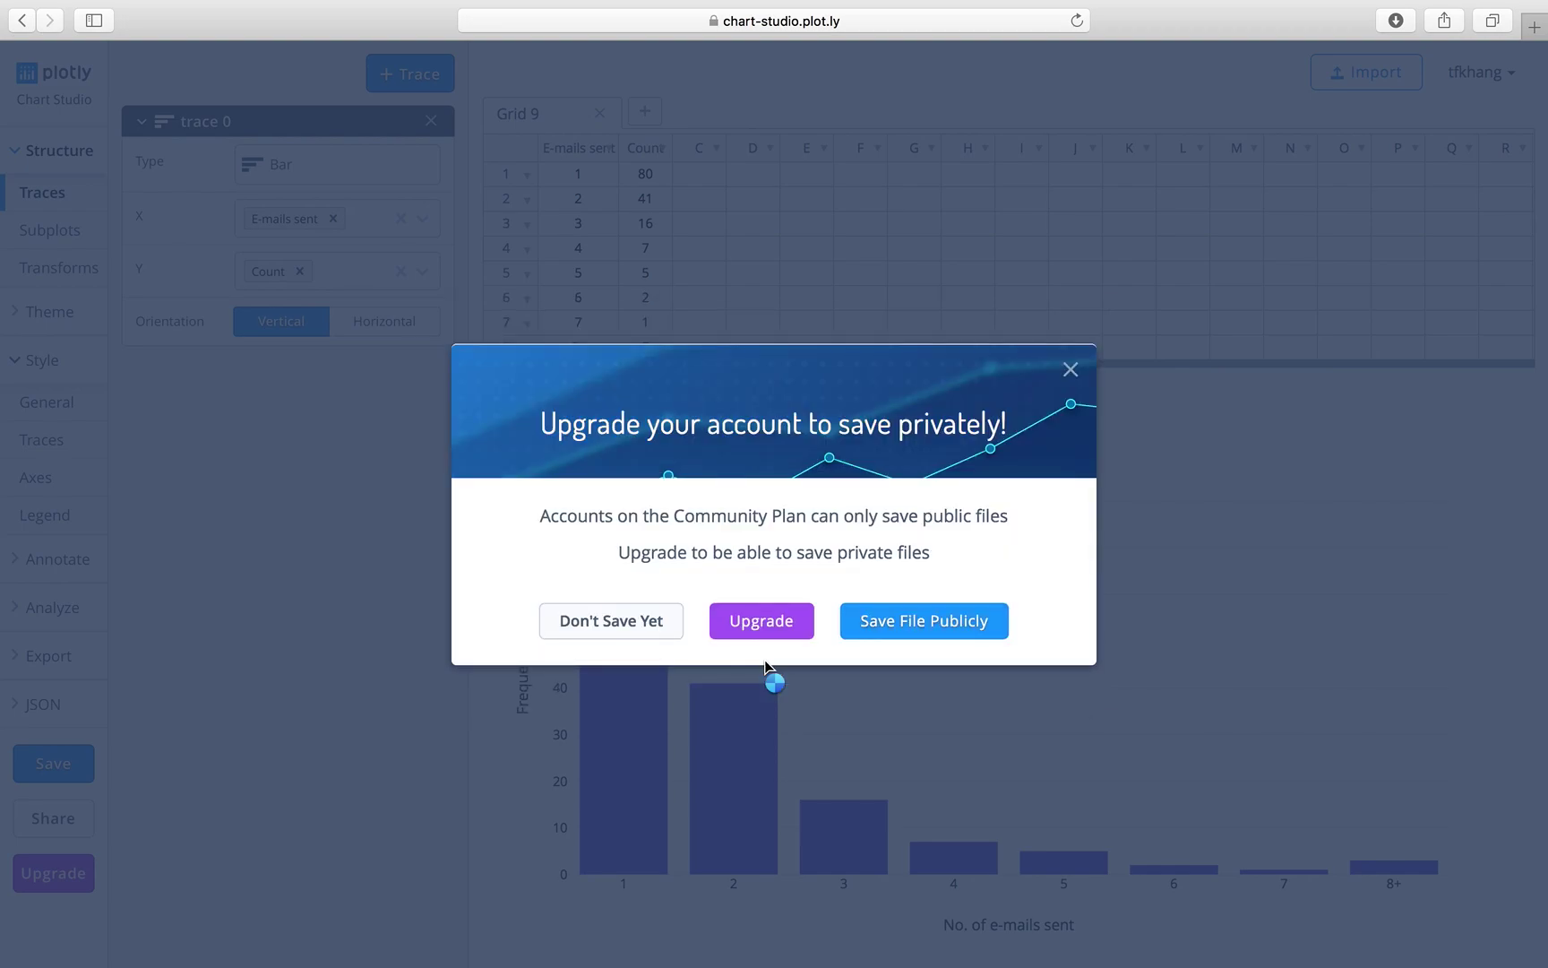
left_click(931, 628)
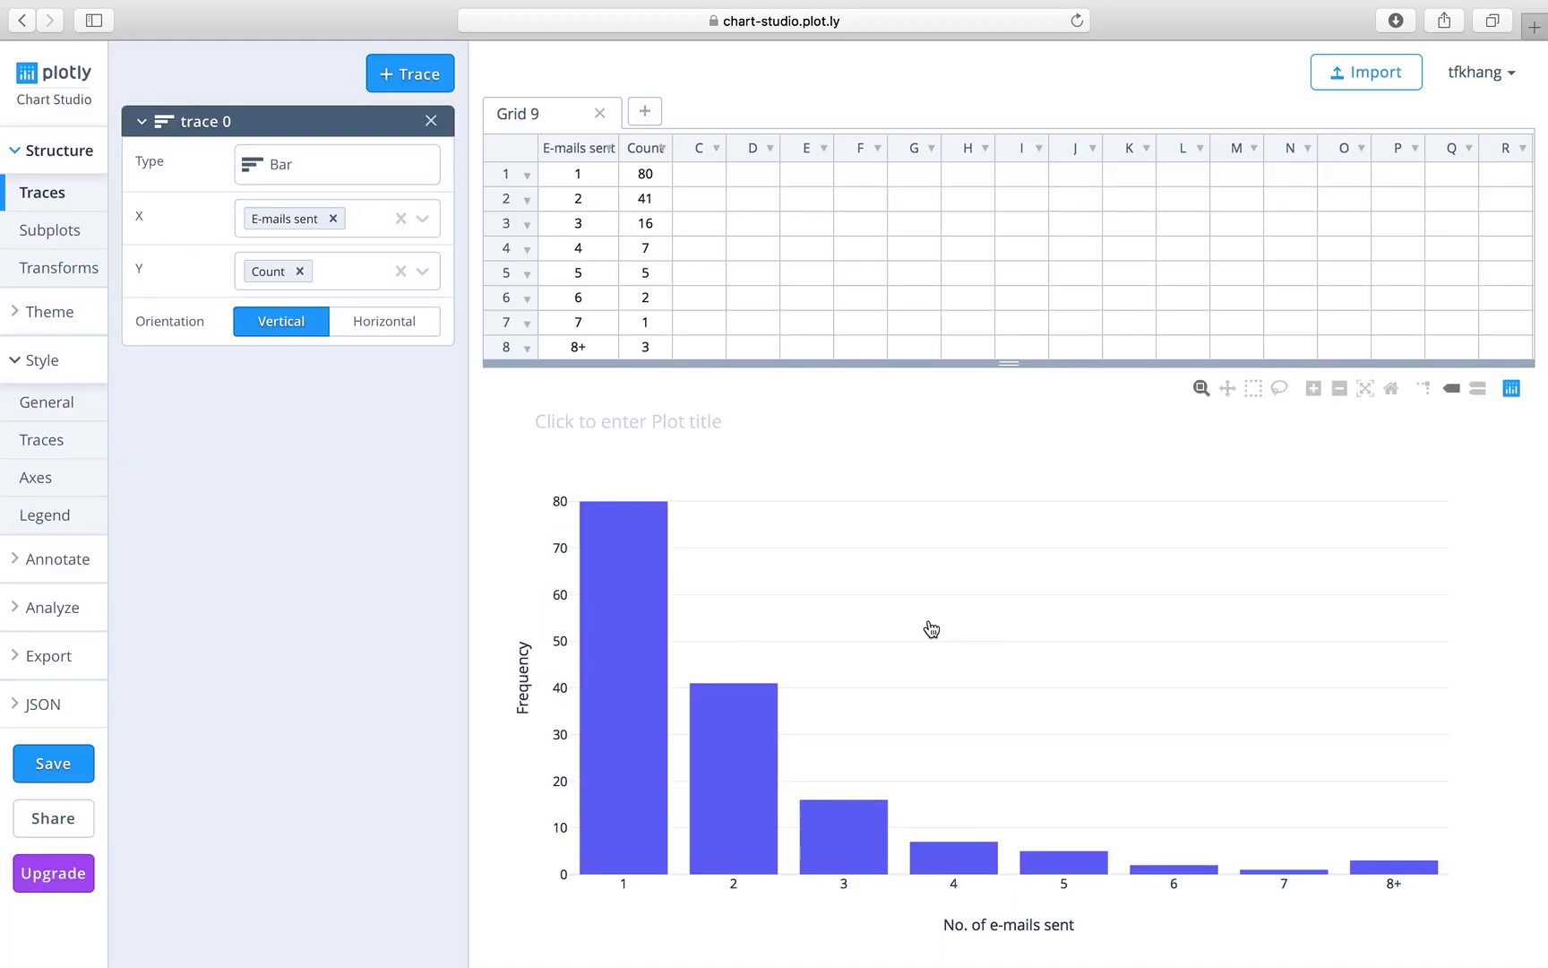
Step: Download the chart as a PNG at custom size 1200 by 800
left_click(57, 663)
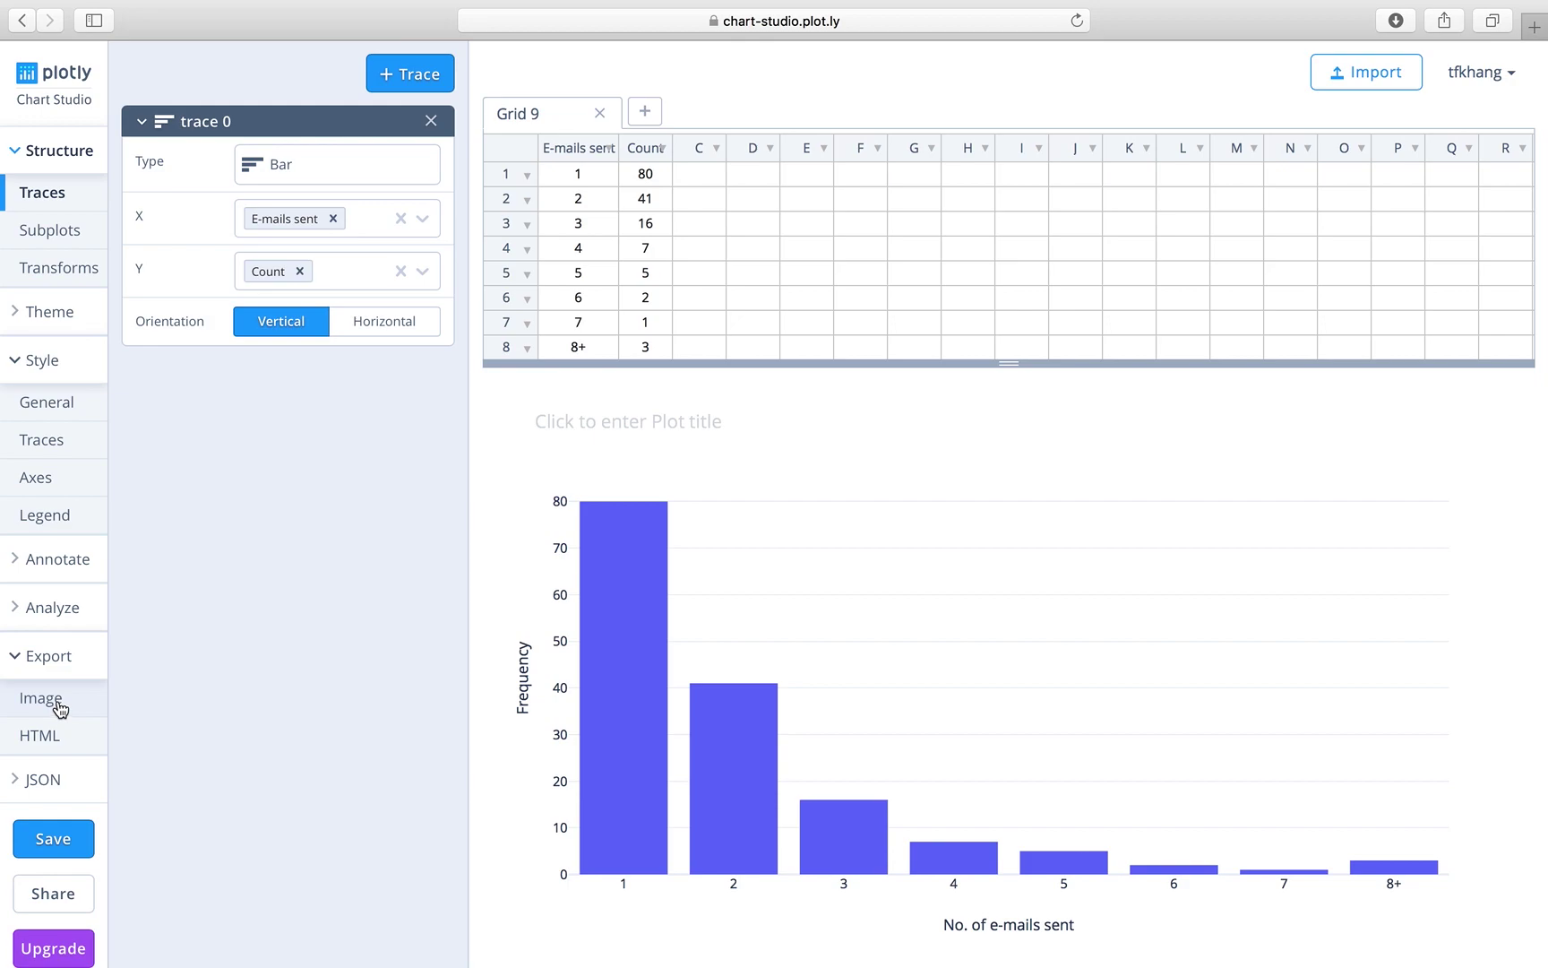
left_click(60, 705)
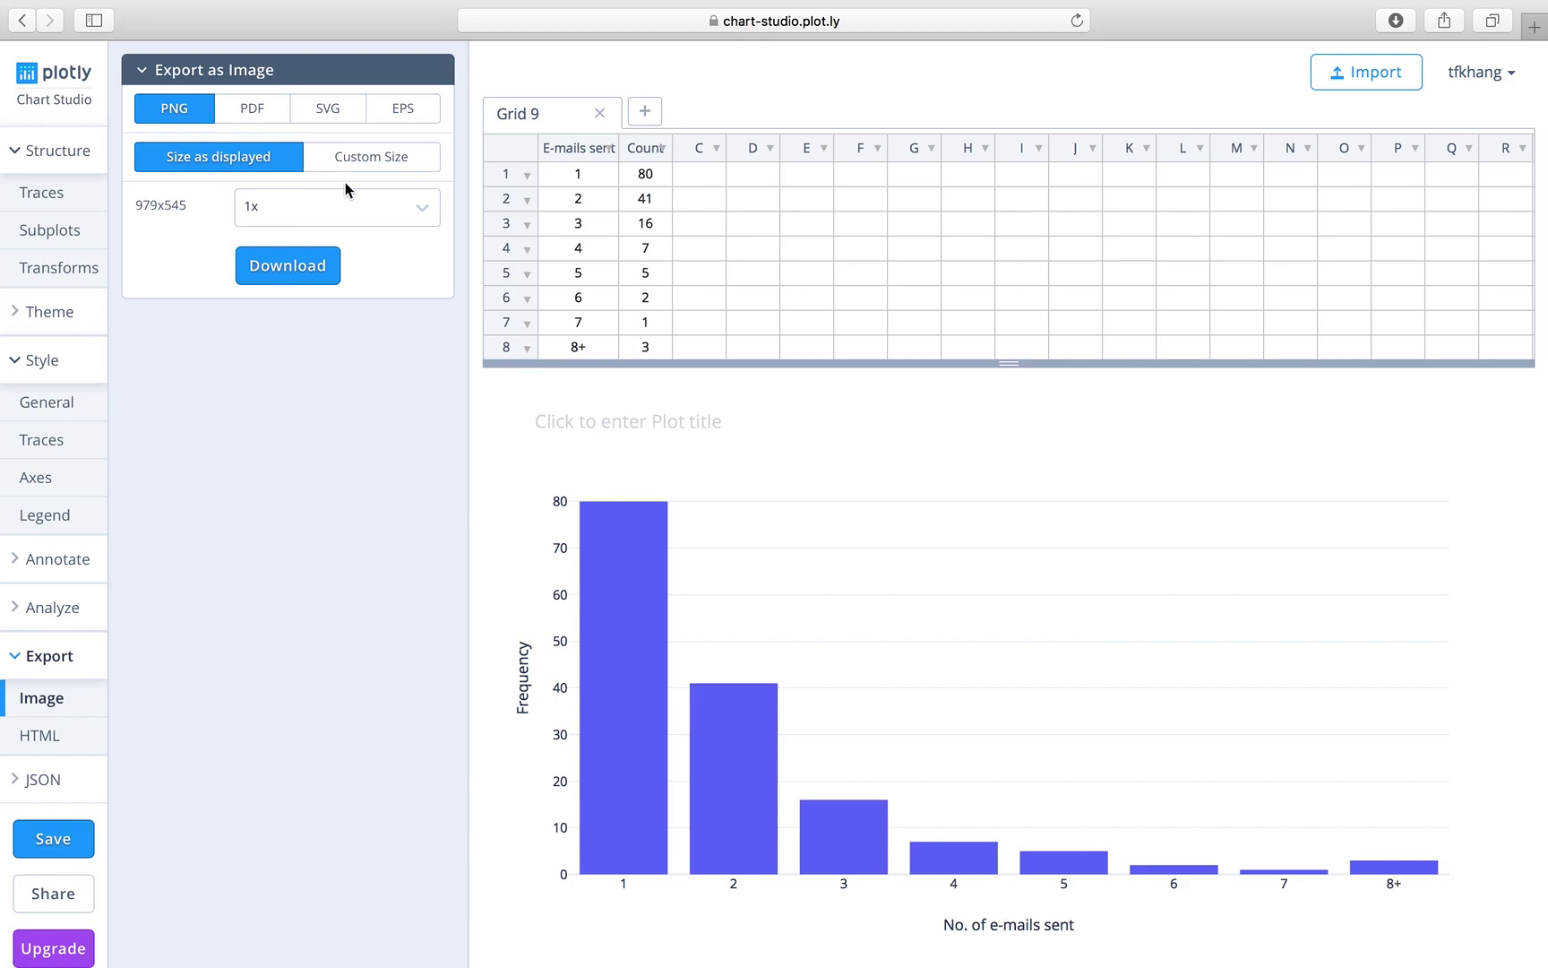
left_click(370, 157)
left_click(286, 314)
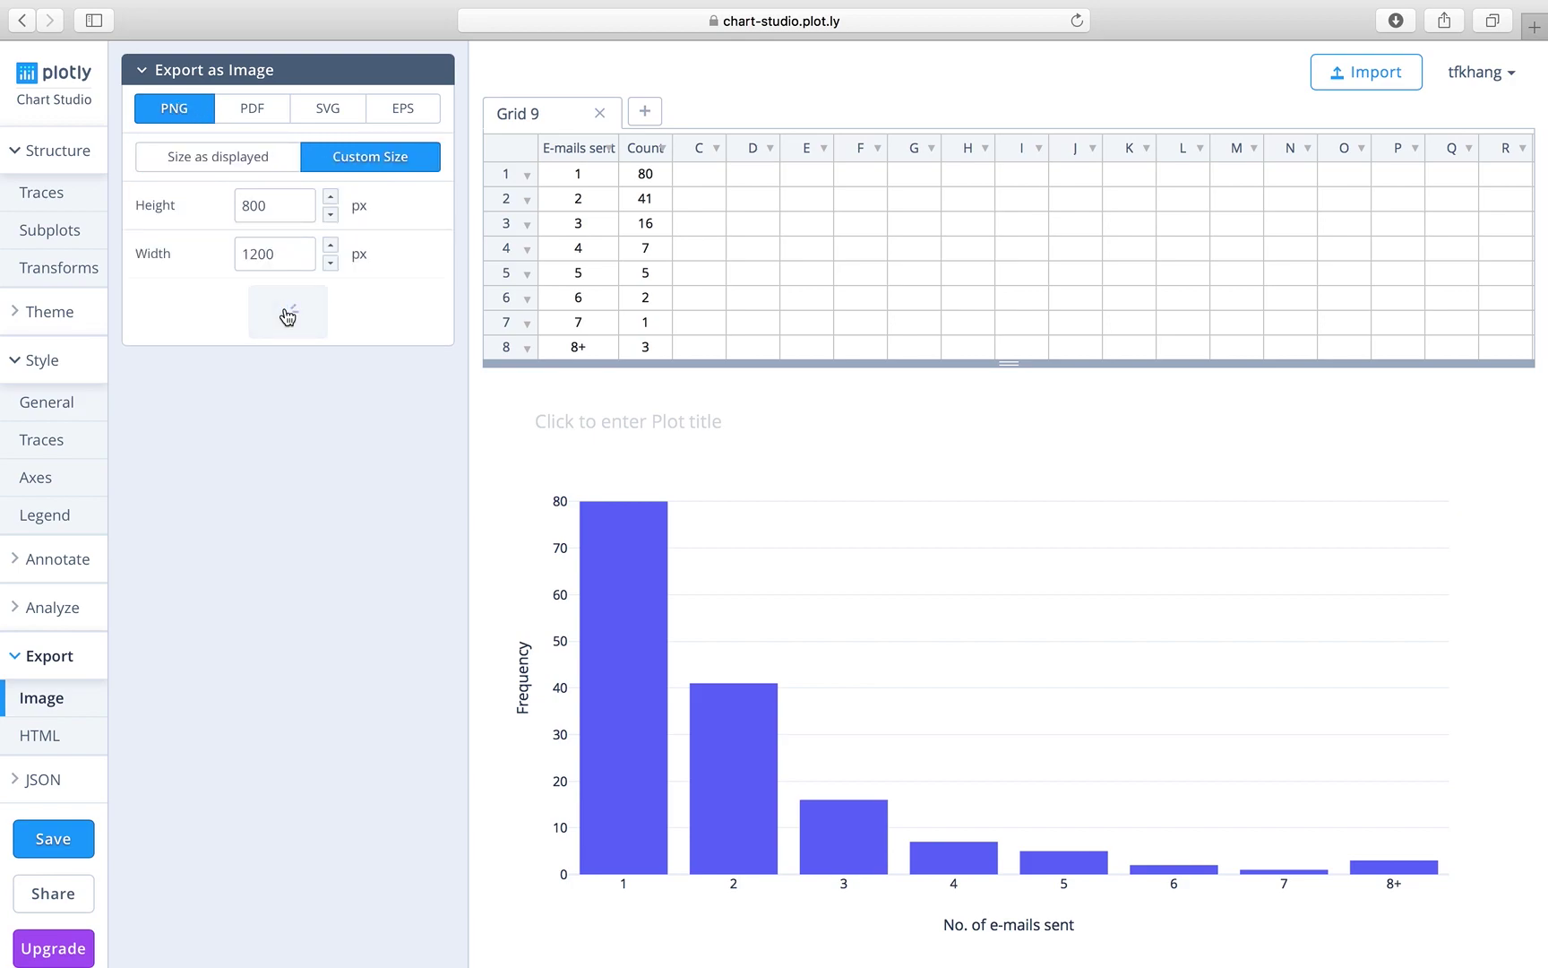
Step: Open the downloaded undefined-4.png from Safari's Downloads list to view it
left_click(1398, 23)
left_click(1290, 119)
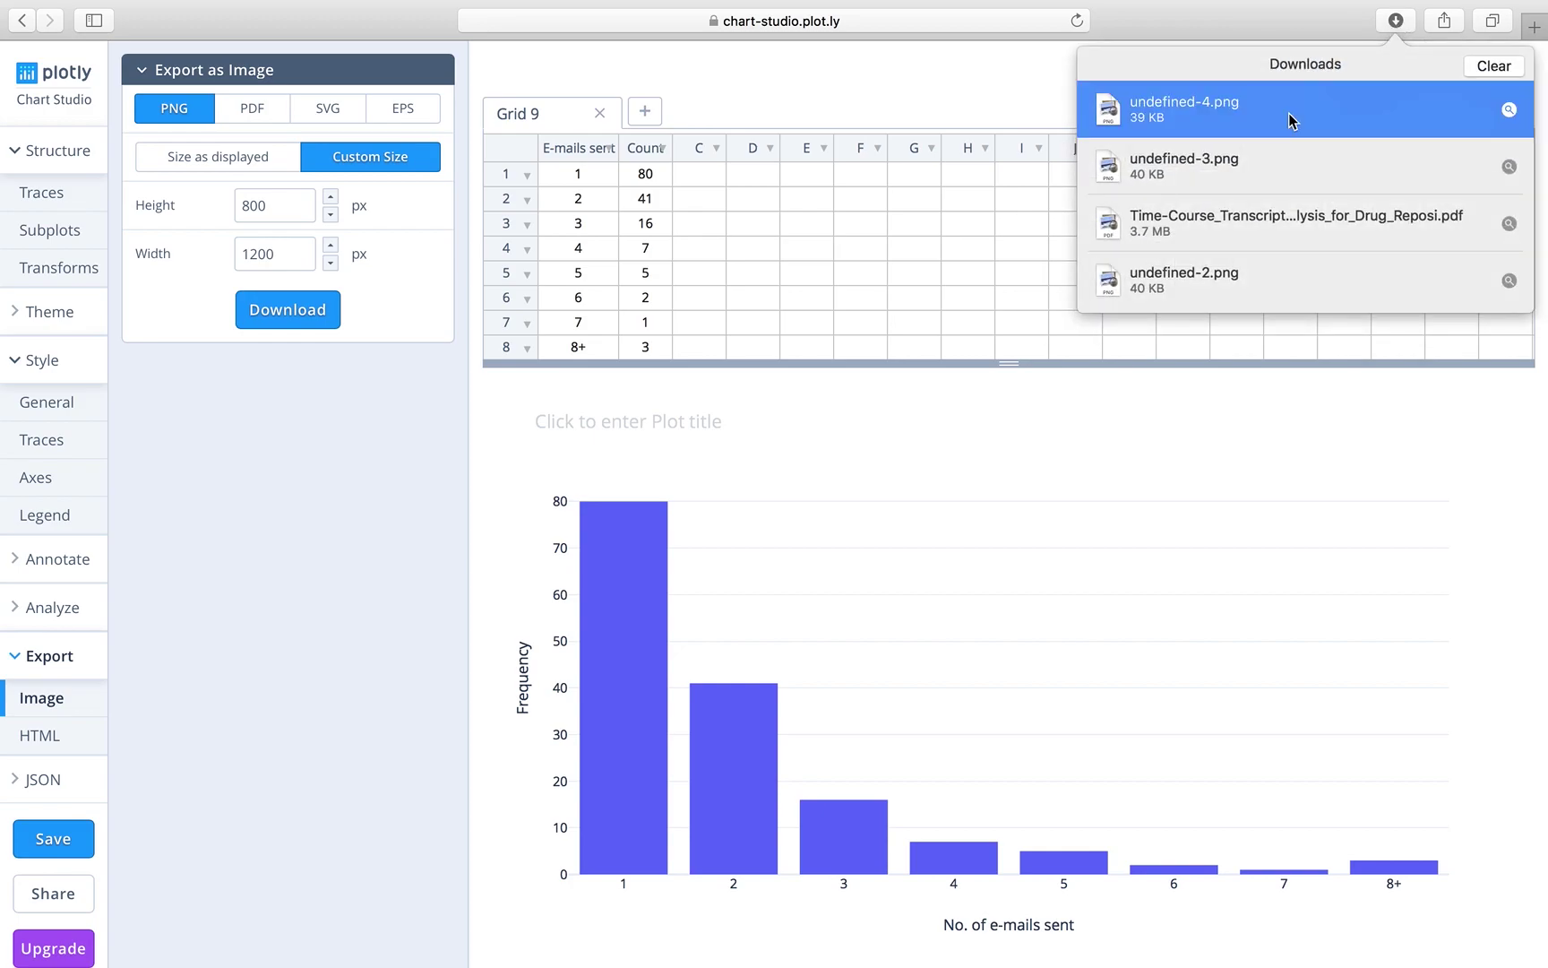
double_click(1288, 113)
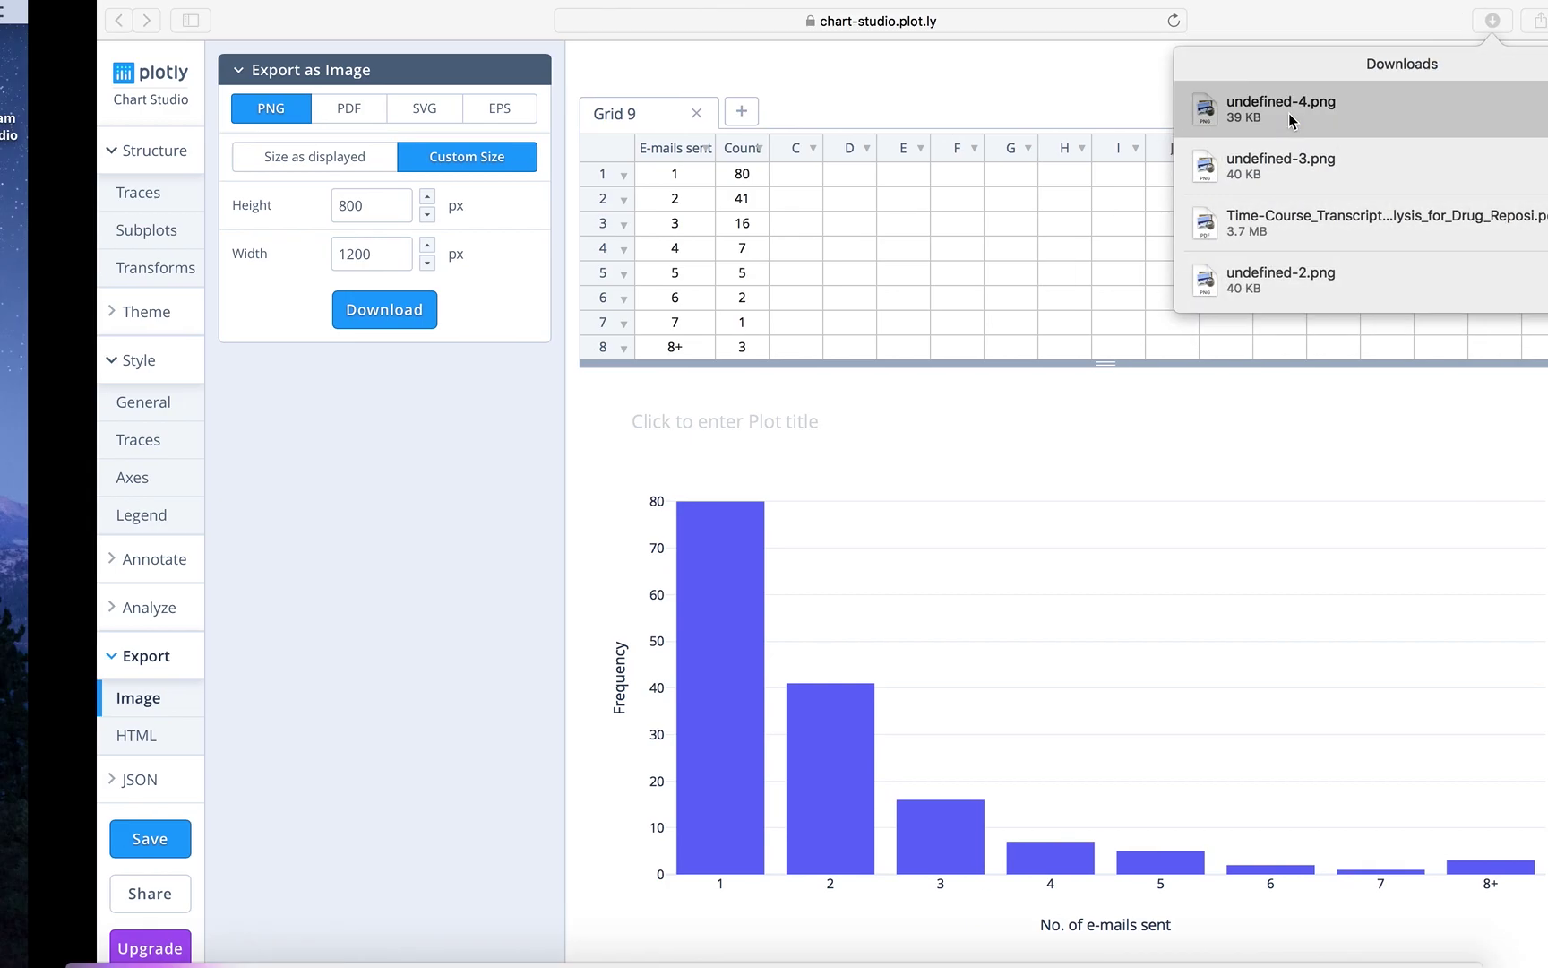